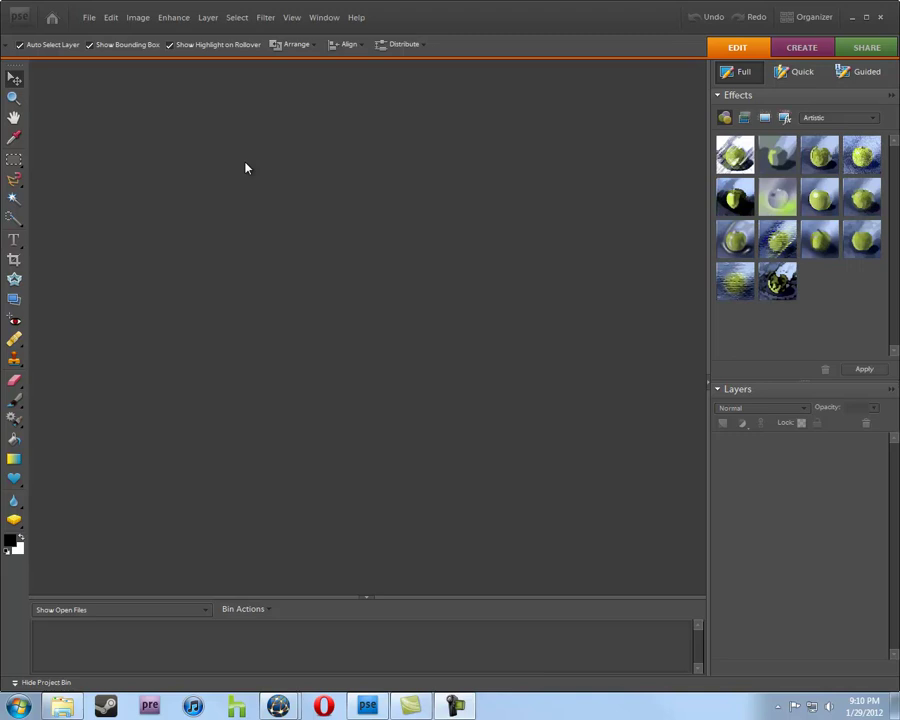
- In the Open dialog, browse to the Desktop's HOW TO PICTURES PV folder and select Clip #190
click(83, 84)
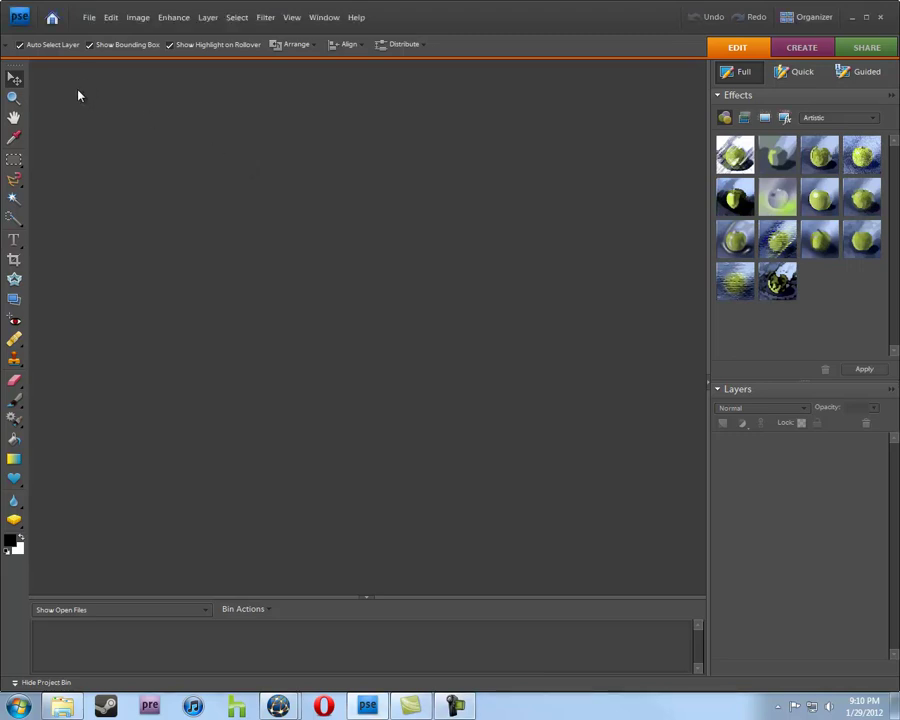
click(87, 21)
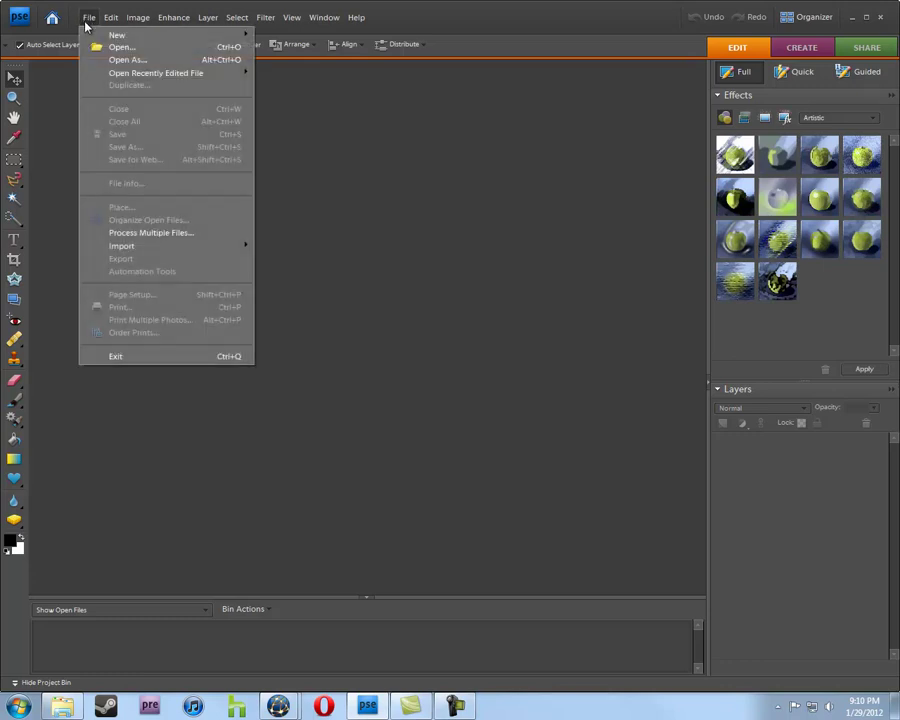
click(168, 50)
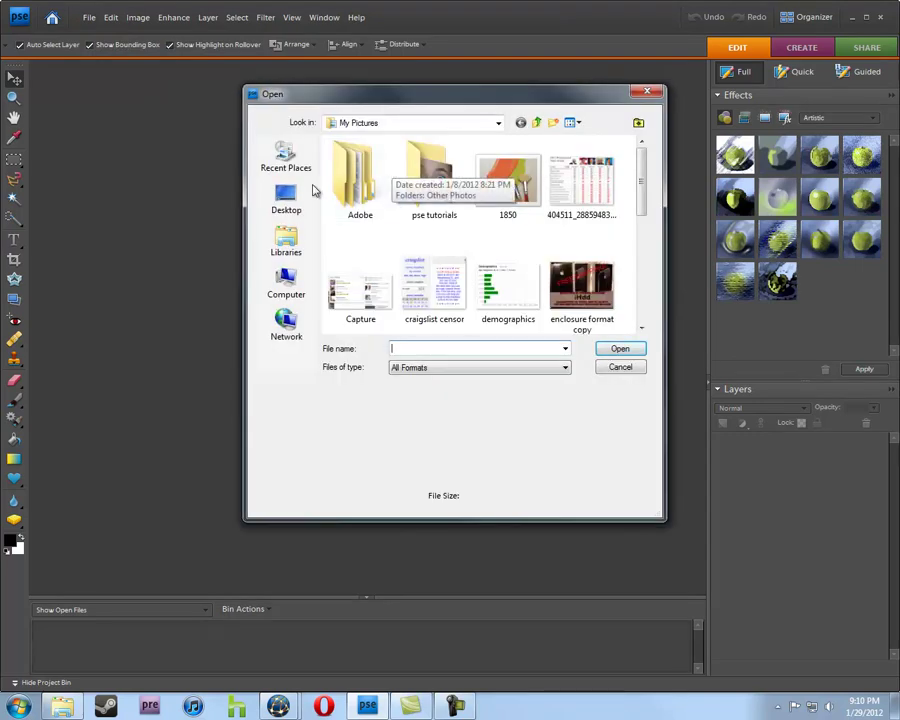
click(300, 196)
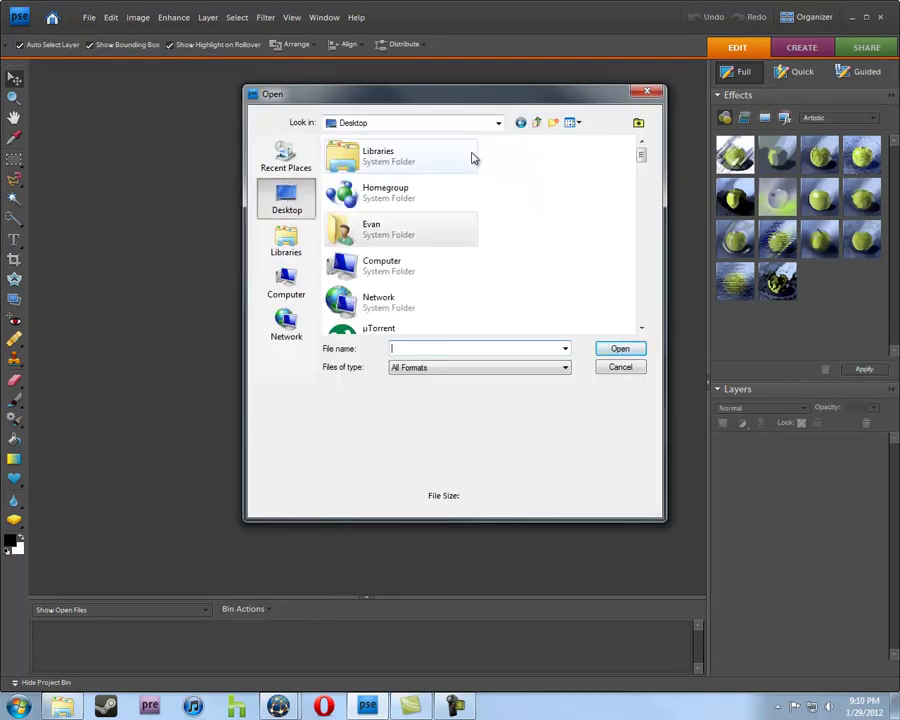
drag(643, 157, 482, 263)
double_click(440, 230)
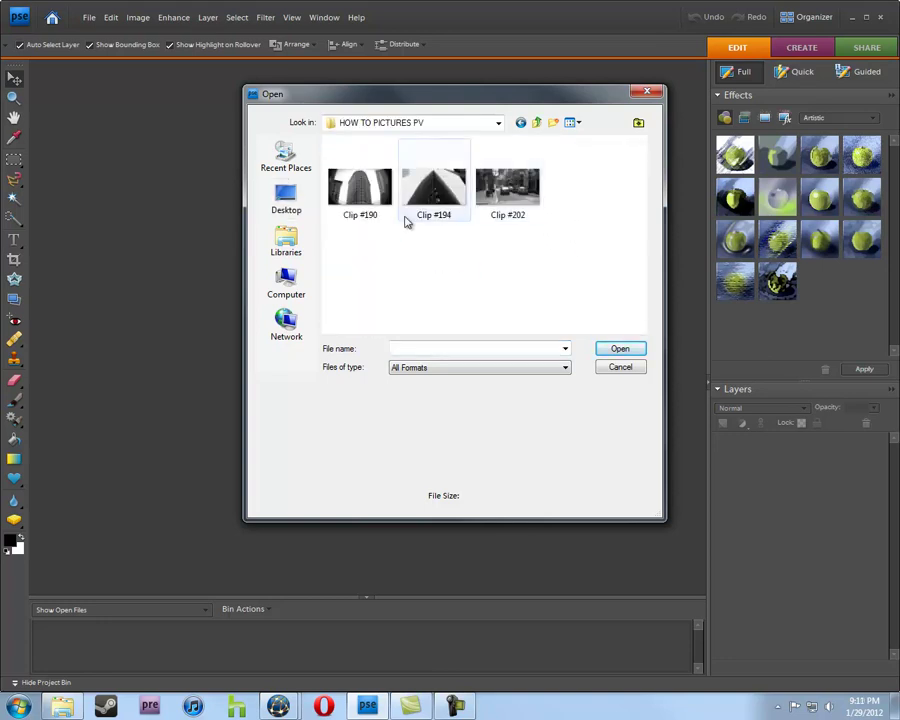
click(360, 190)
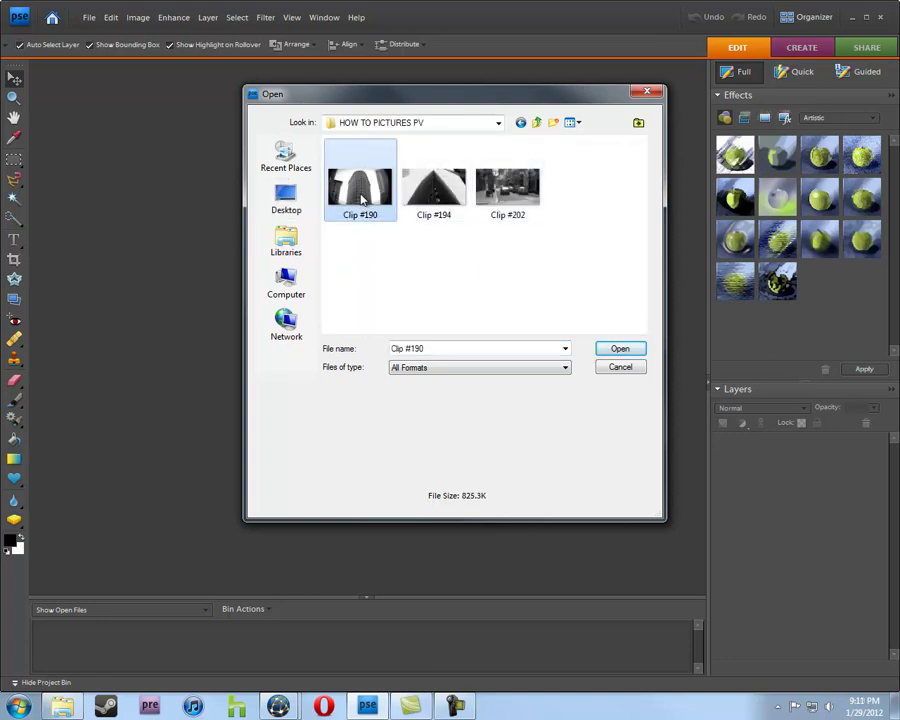
- Open Clip #190.jpg from the Open dialog
click(620, 350)
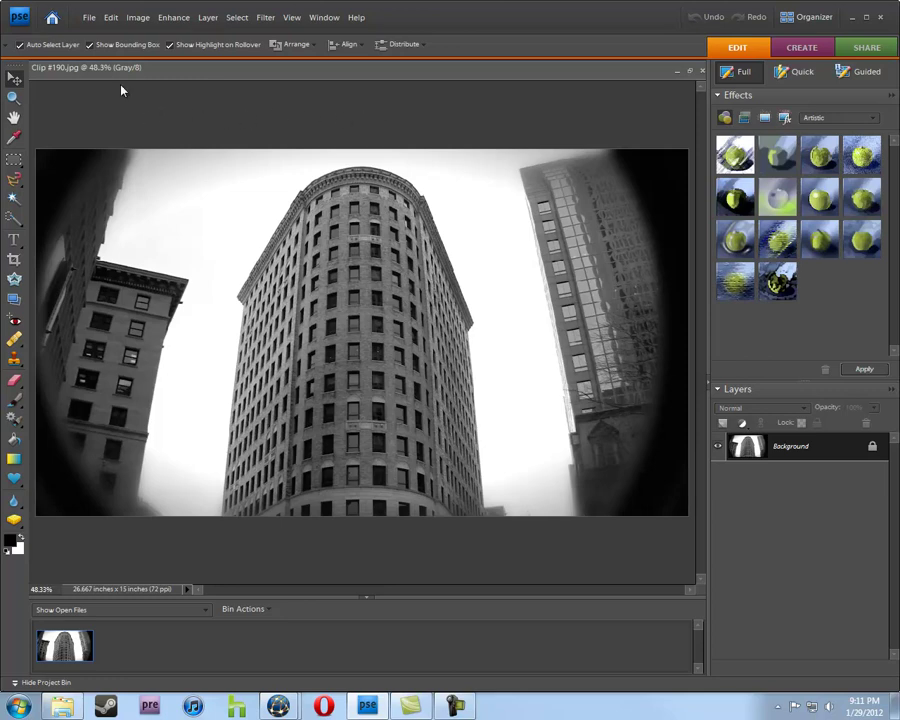
- Create a blank file 'website test image': 940 × 325 px, 96 ppi, transparent background
click(89, 19)
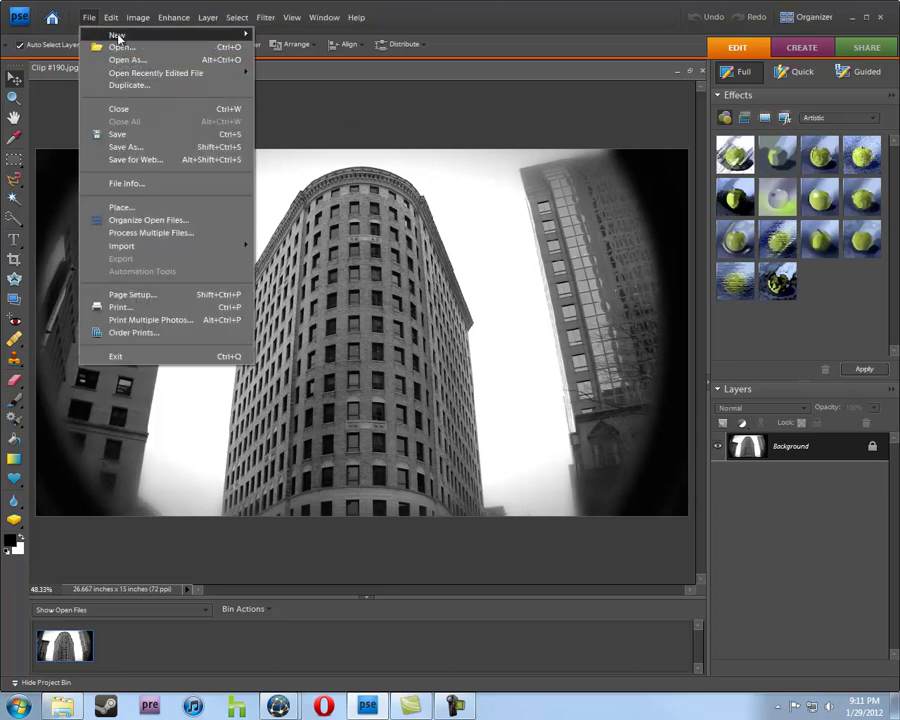
click(273, 36)
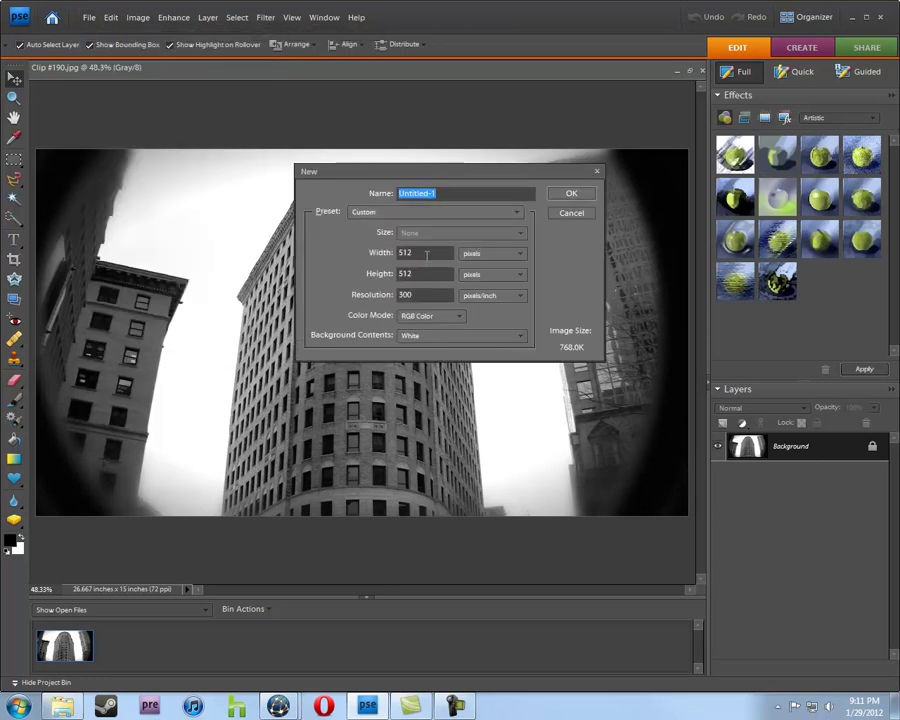
double_click(426, 256)
text(940)
double_click(400, 277)
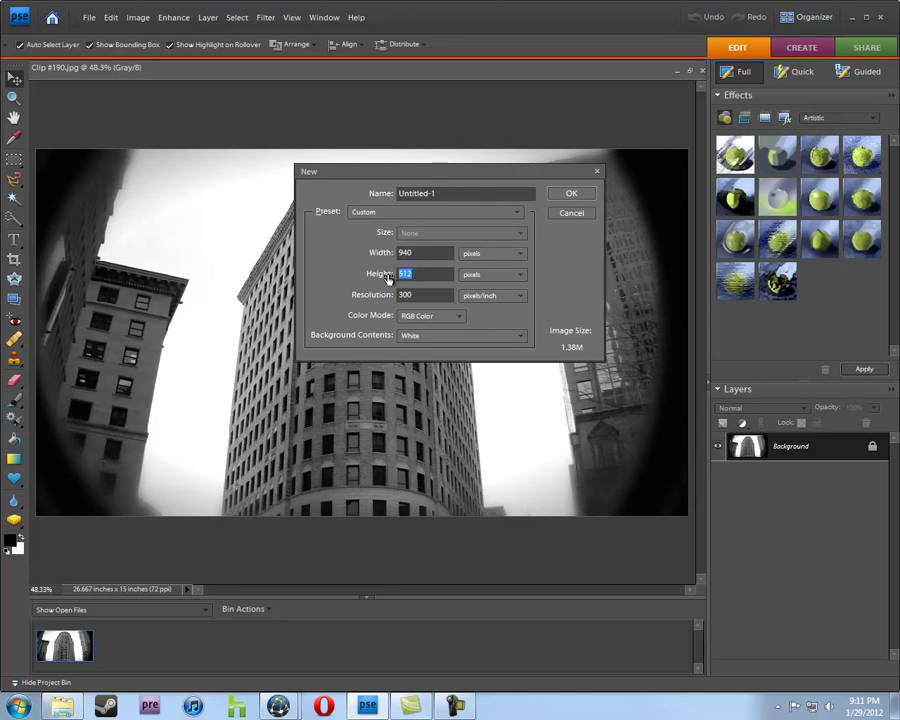
text(325)
double_click(447, 295)
text(96)
click(483, 338)
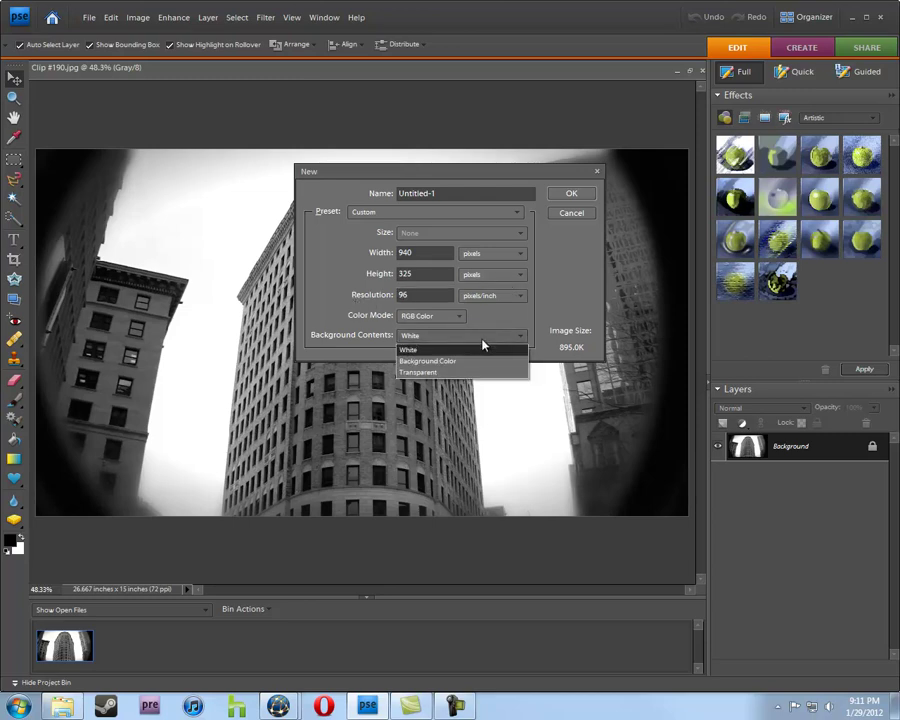
click(477, 373)
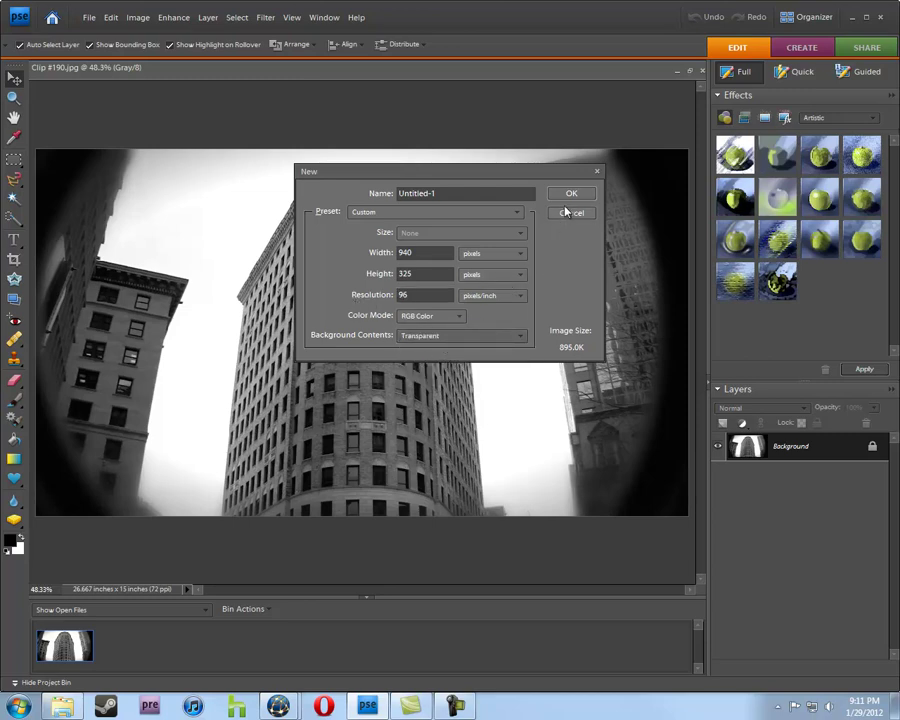
click(506, 193)
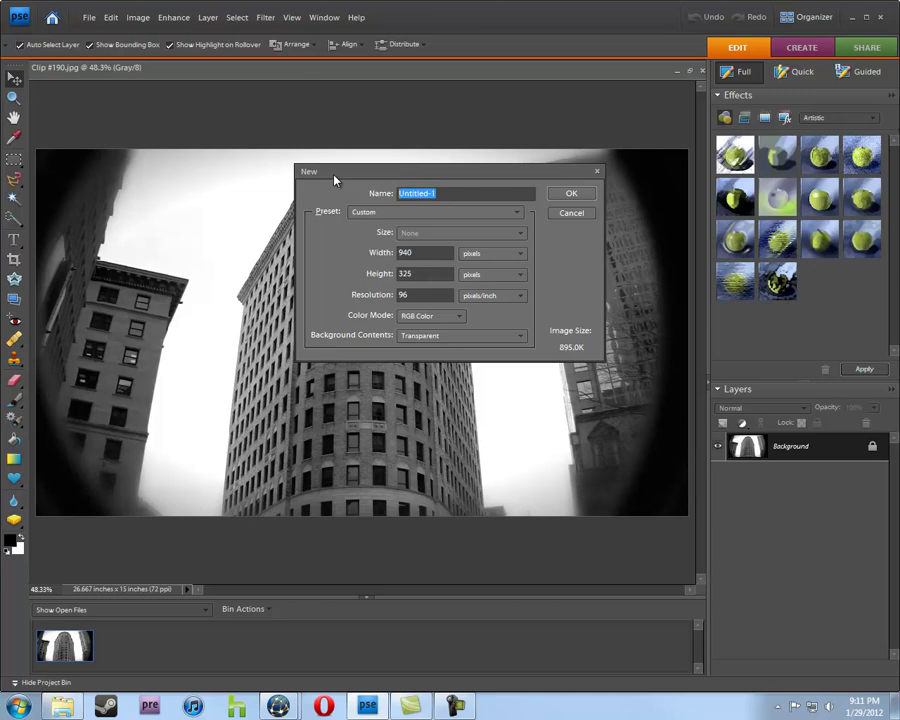
text(website)
text( header image)
key(Return)
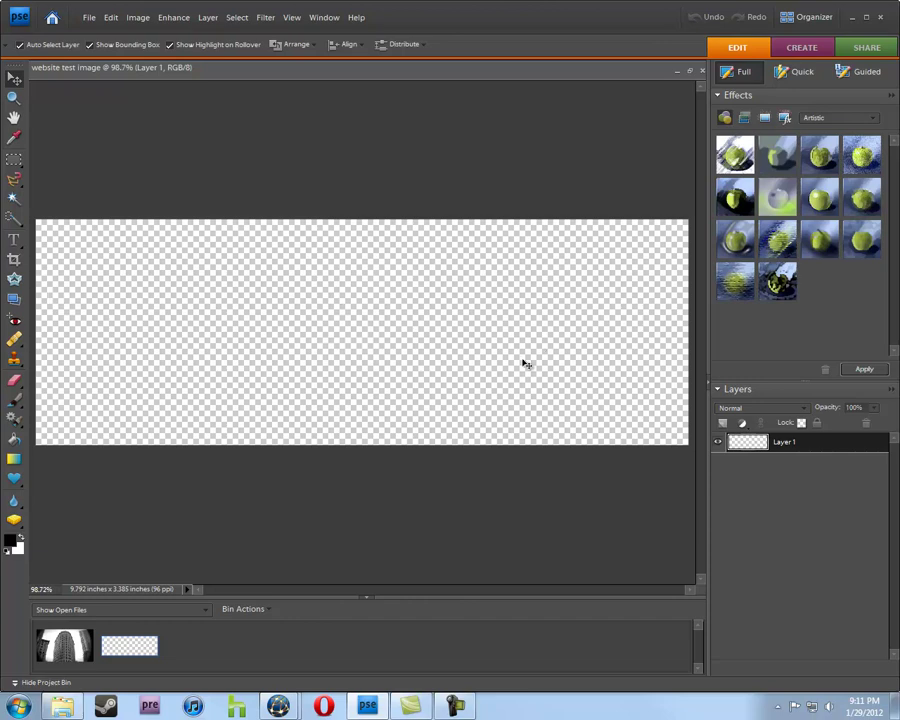
- Float the document windows and drag Clip #190's Background layer into the banner as Layer 2
click(691, 73)
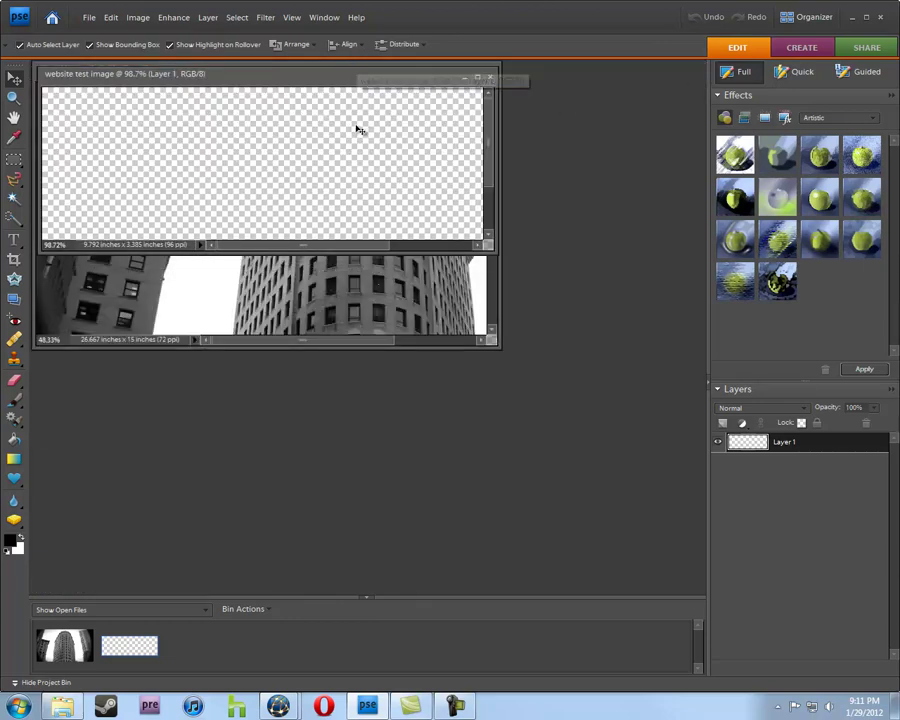
drag(245, 80, 406, 375)
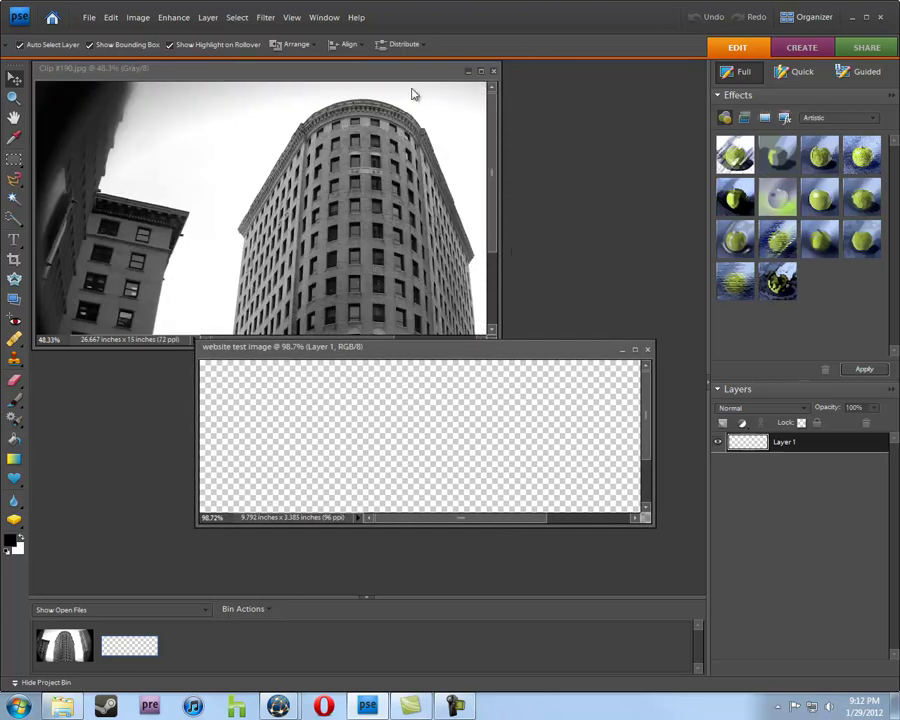
click(282, 74)
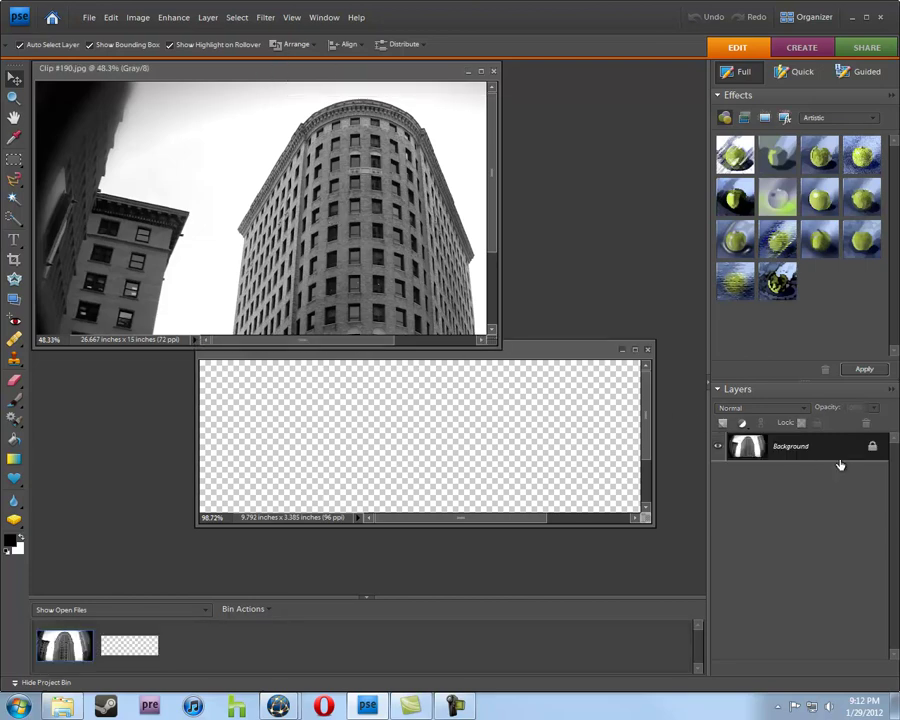
drag(843, 454, 474, 426)
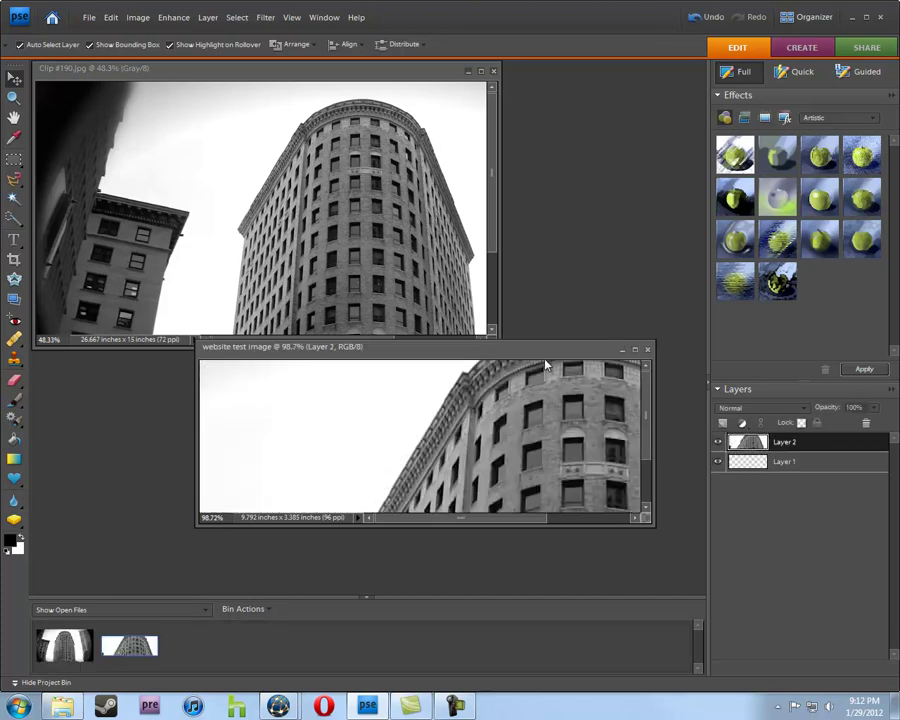
drag(545, 362, 514, 349)
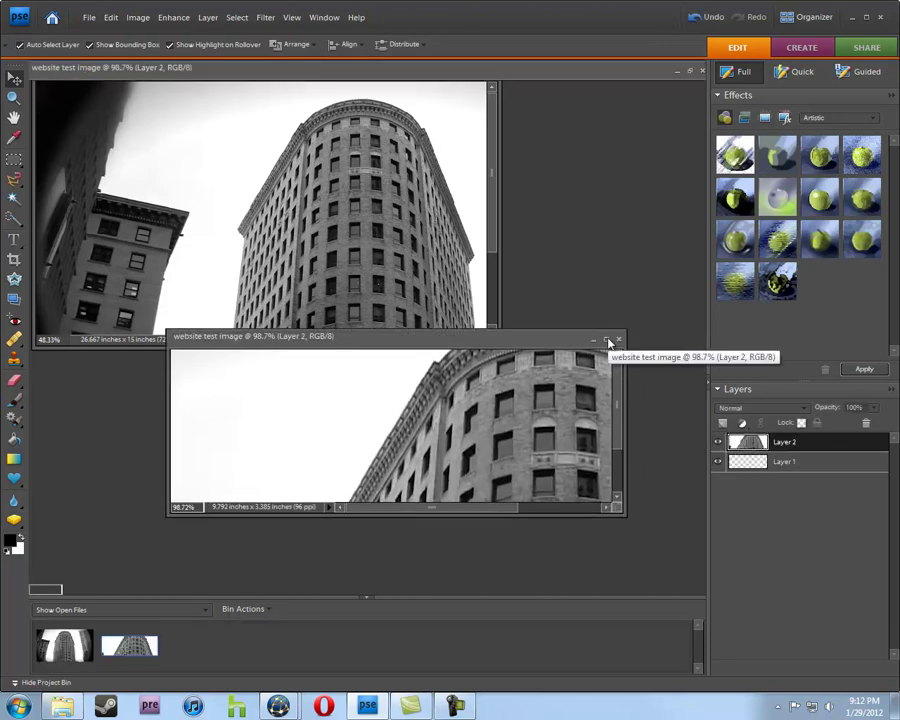
- Maximize the banner window and drag Layer 2 so the rounded tower is centred
click(608, 341)
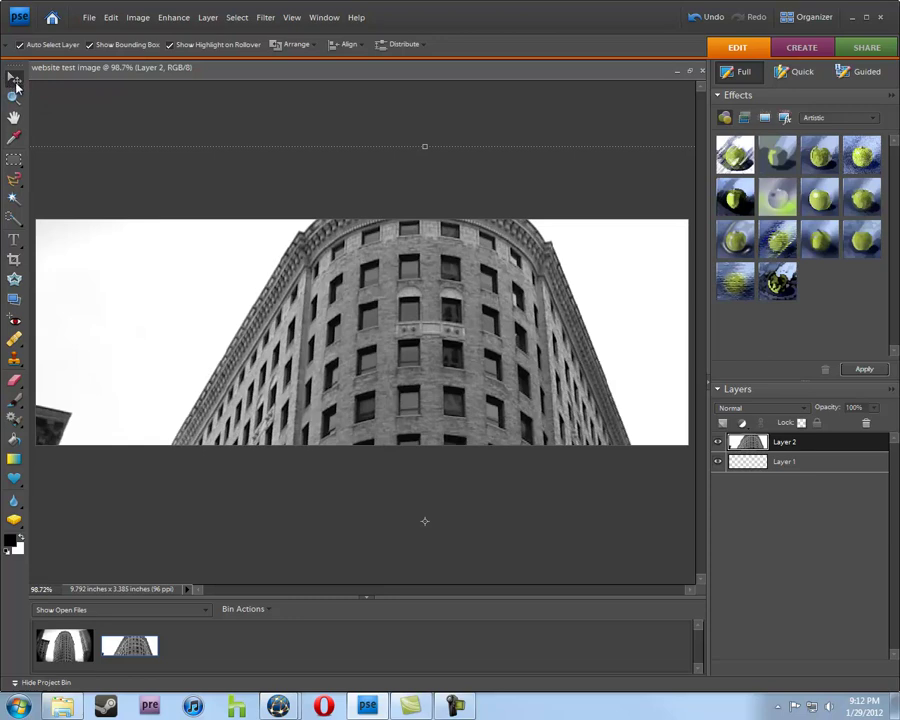
drag(430, 387, 411, 446)
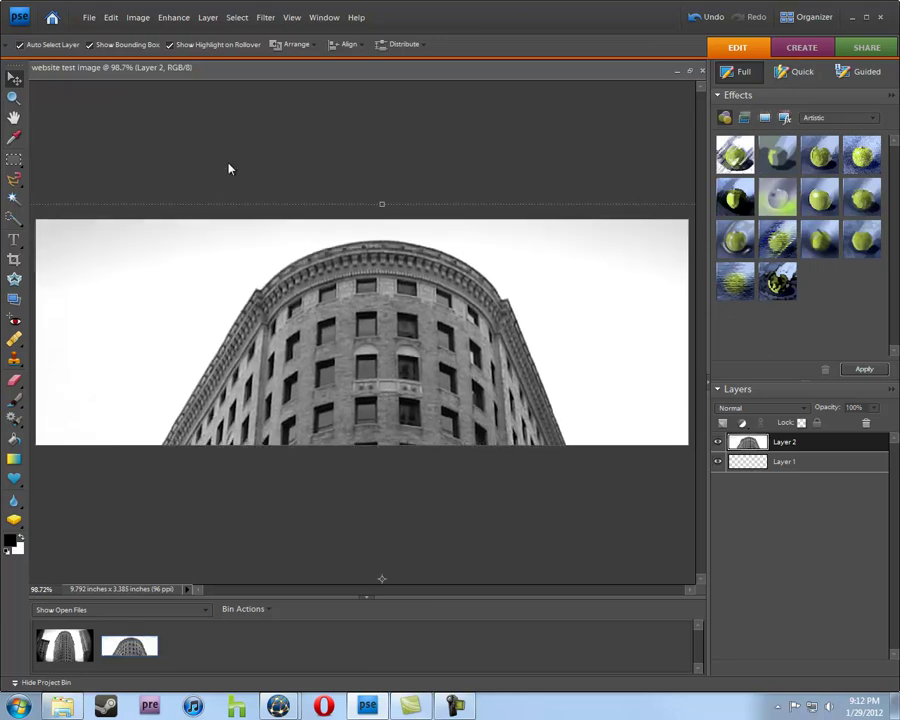
- Scale the building layer to 60% width with proportions constrained, and commit the transform
click(136, 18)
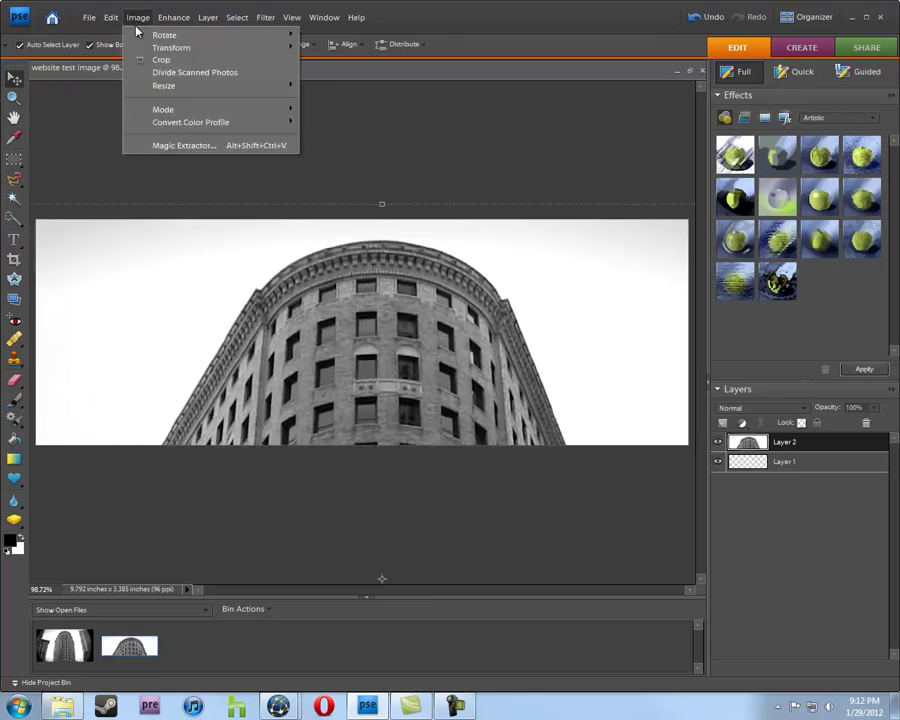
mouse_move(170, 48)
click(338, 62)
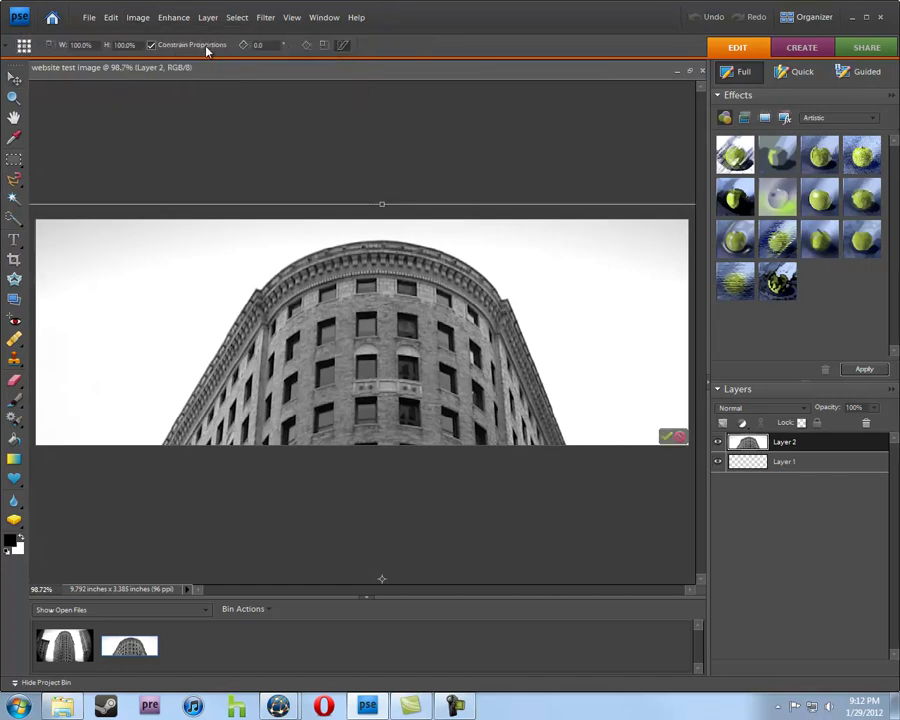
click(92, 45)
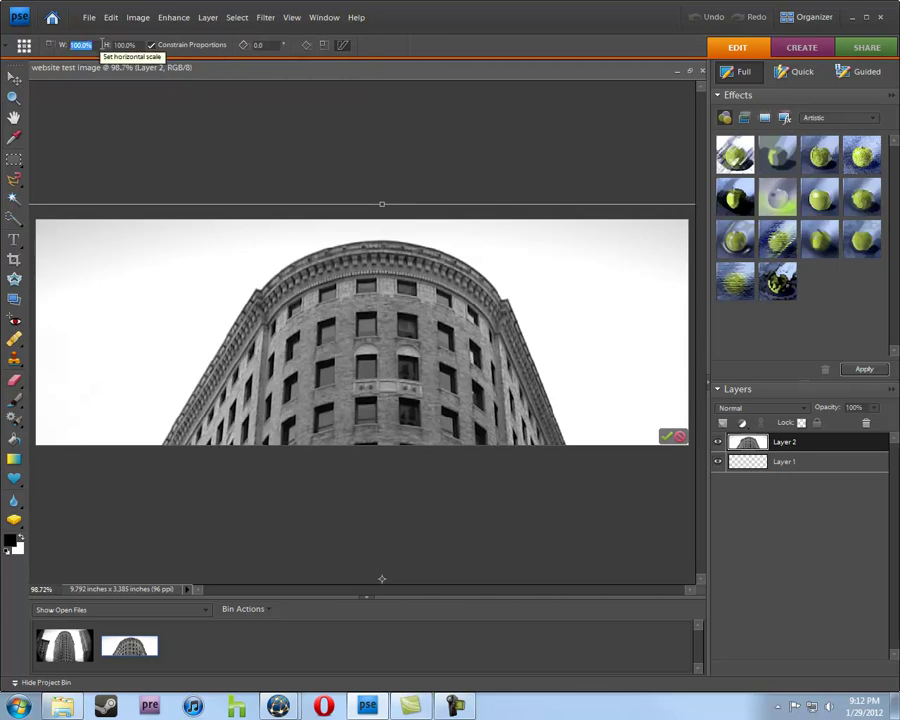
text(60)
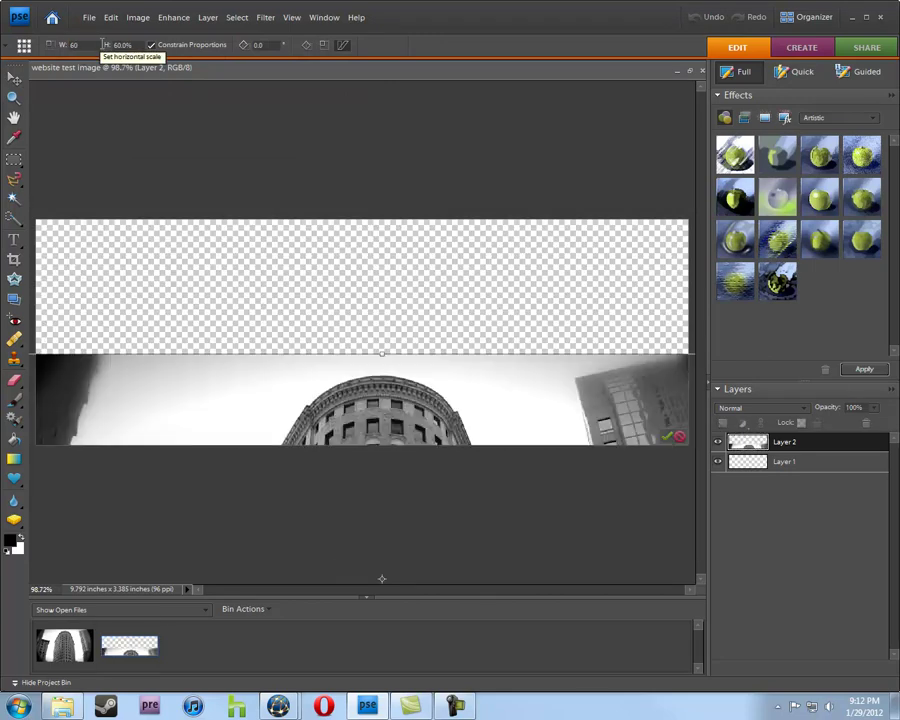
text(%)
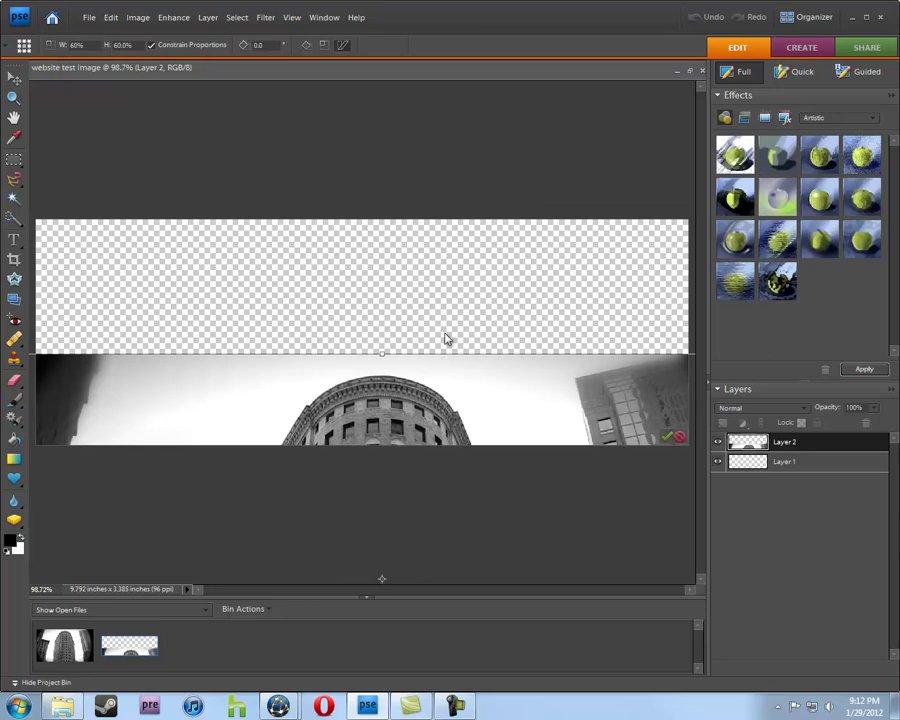
click(668, 440)
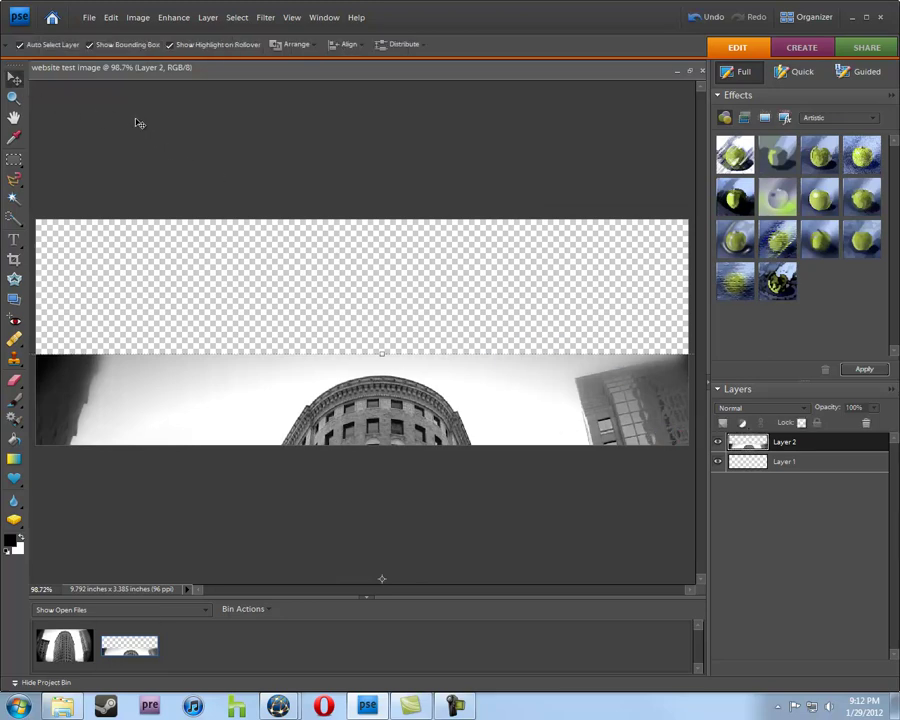
- Drag the scaled building up to fill the banner, then open Save for Web
drag(383, 419, 391, 280)
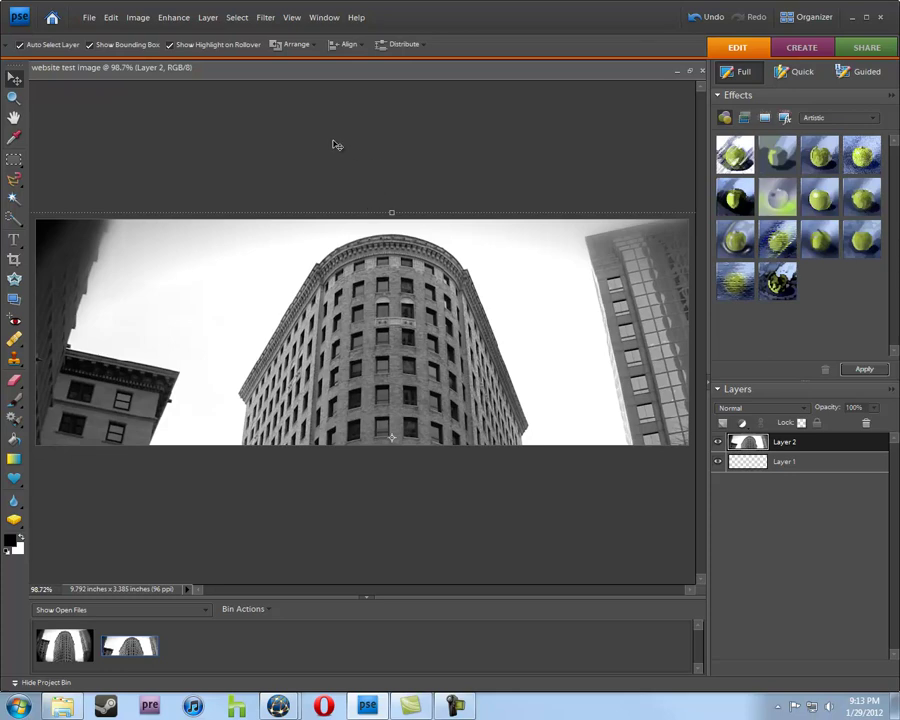
click(89, 17)
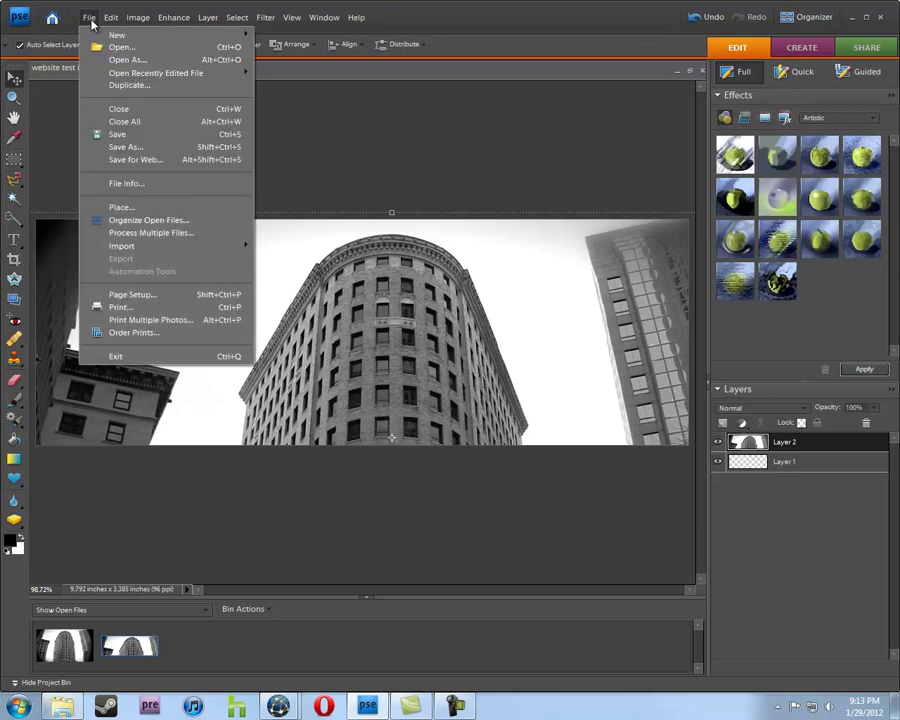
click(164, 159)
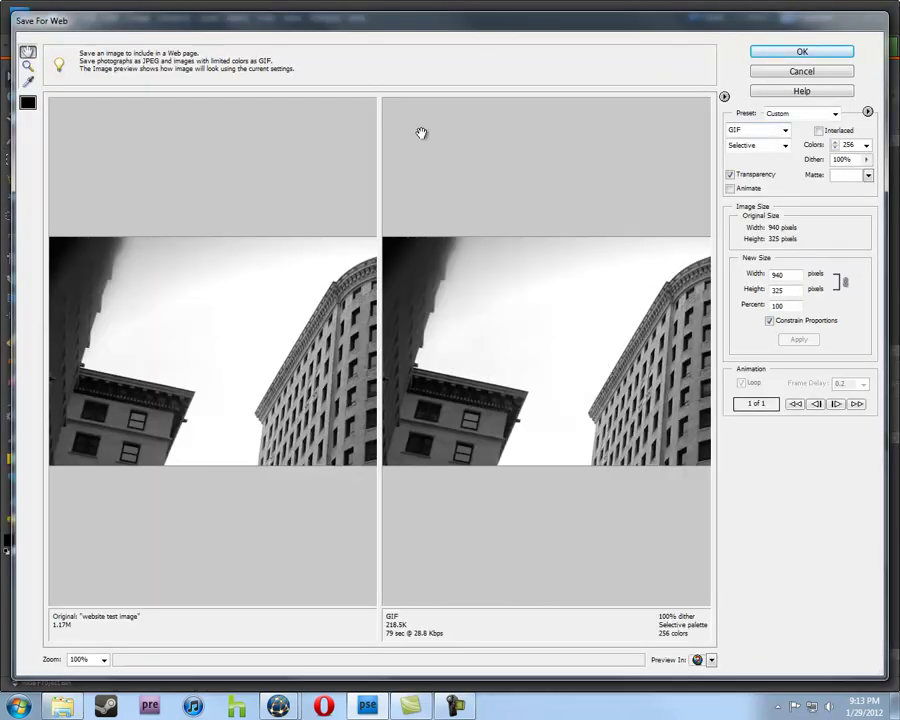
- Switch the web export format from GIF to JPEG at quality 90 and confirm
click(785, 134)
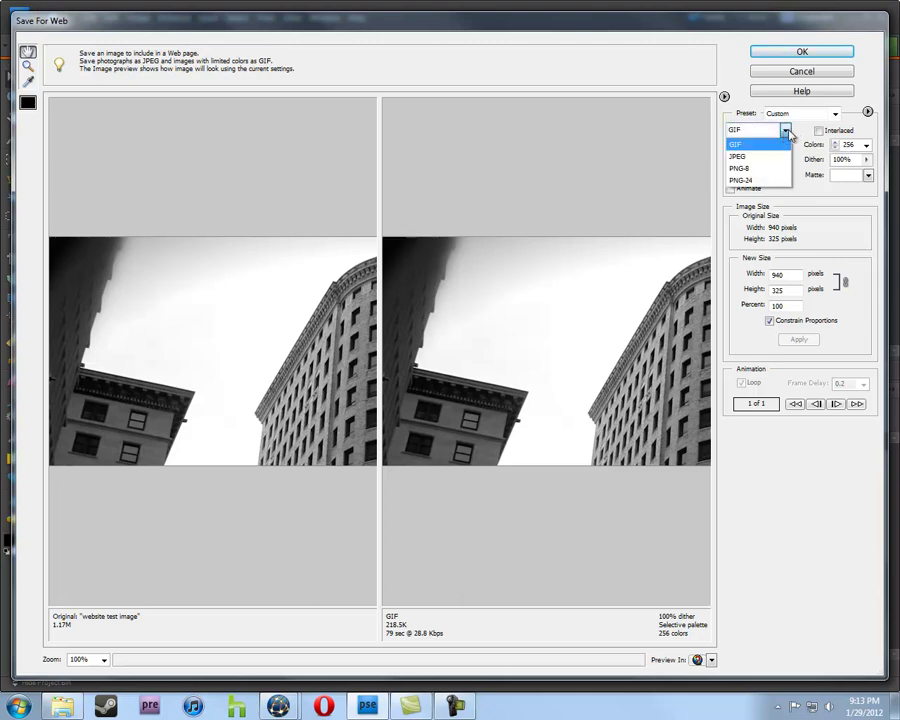
click(766, 158)
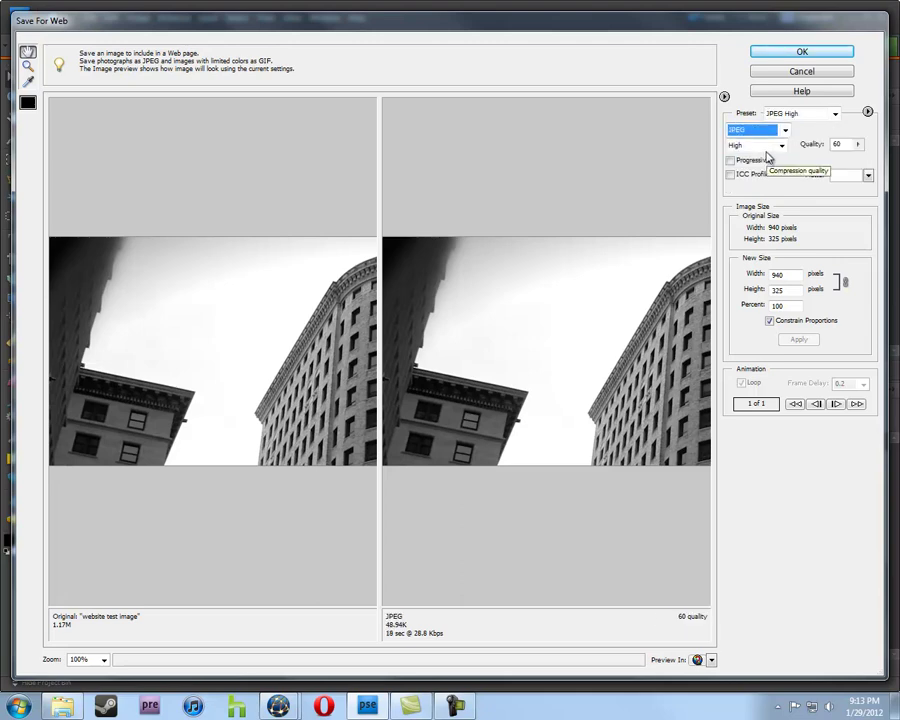
click(857, 144)
drag(857, 168, 852, 166)
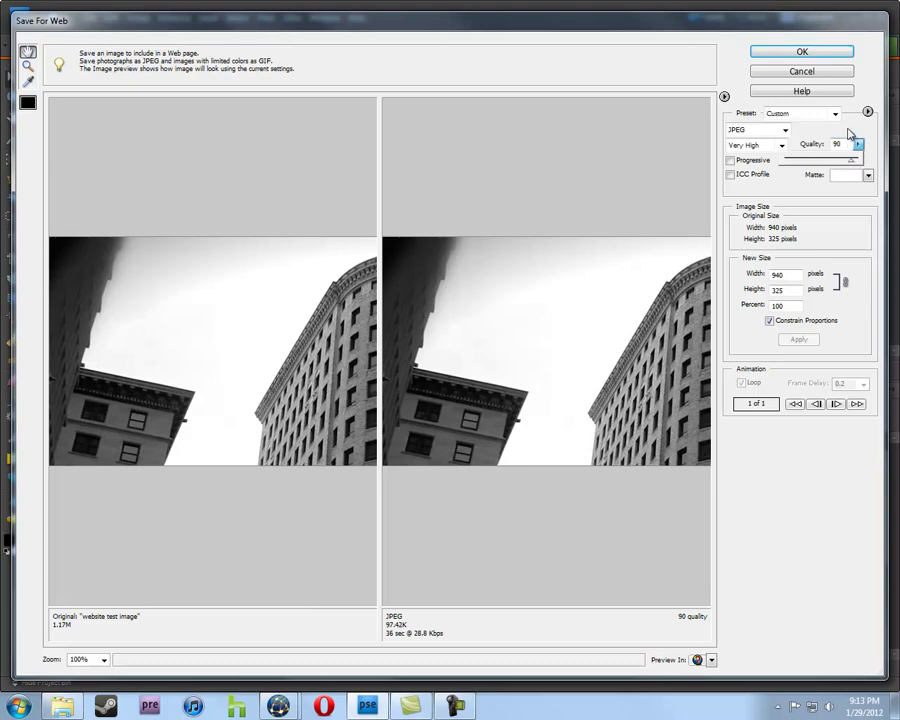
click(845, 136)
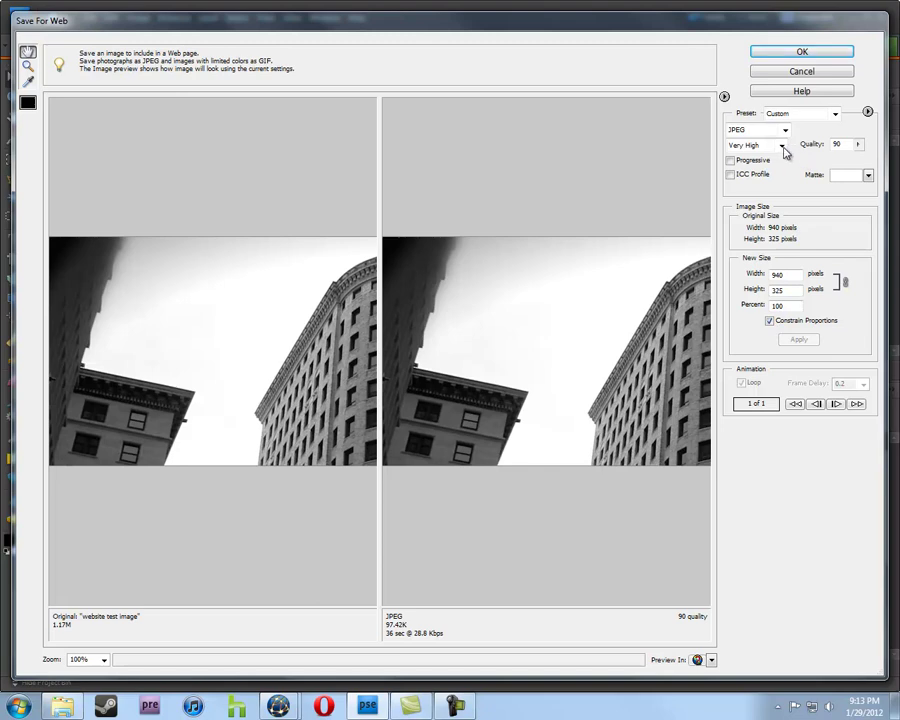
click(797, 55)
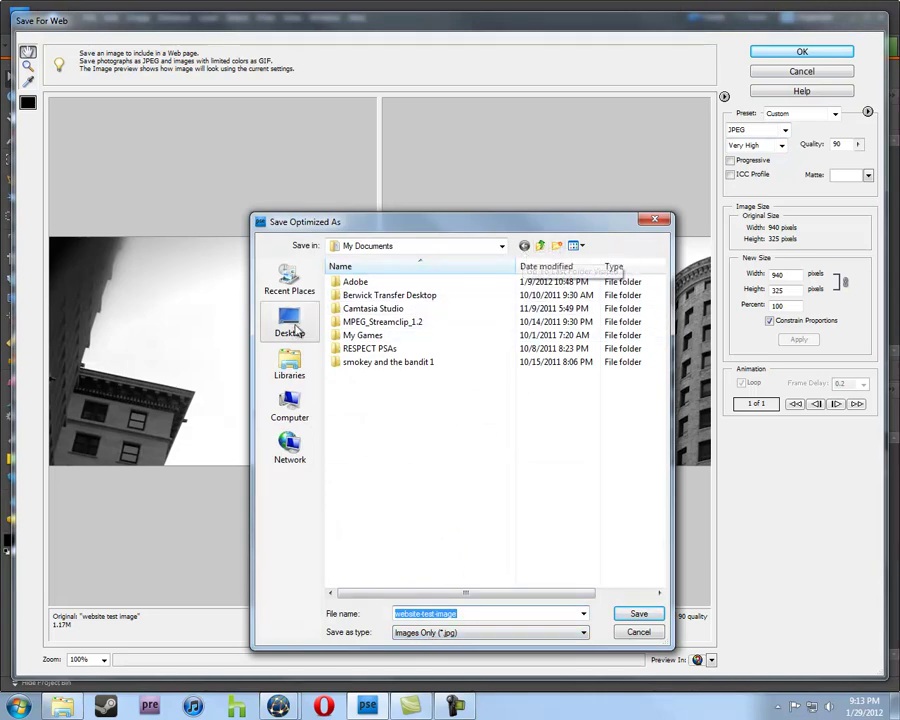
- Save the optimized JPEG as 'website-test-image' in the HOW TO PICTURES PV folder
click(298, 290)
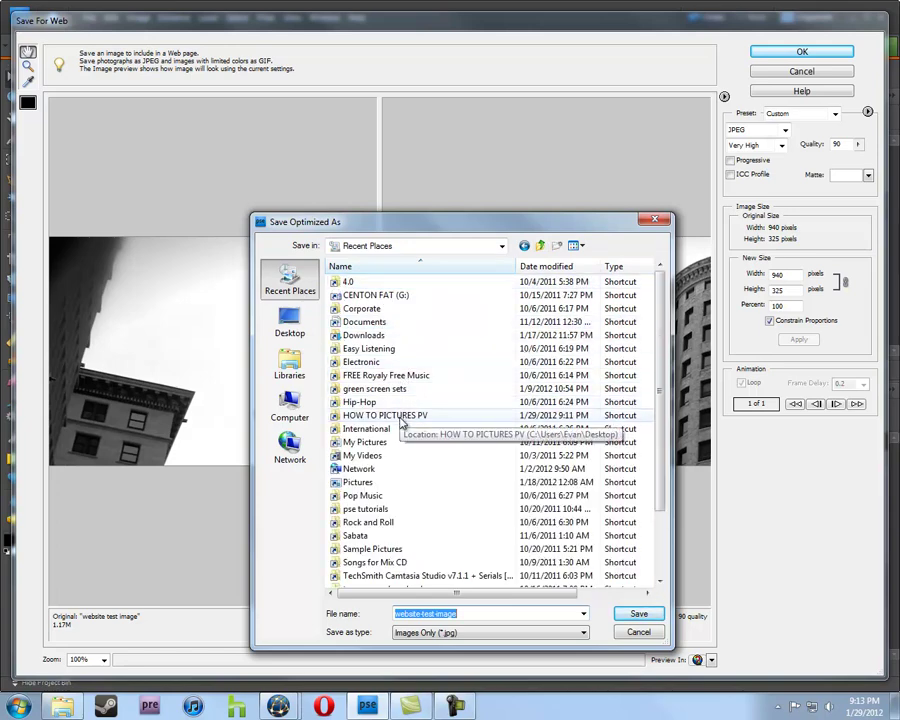
double_click(400, 418)
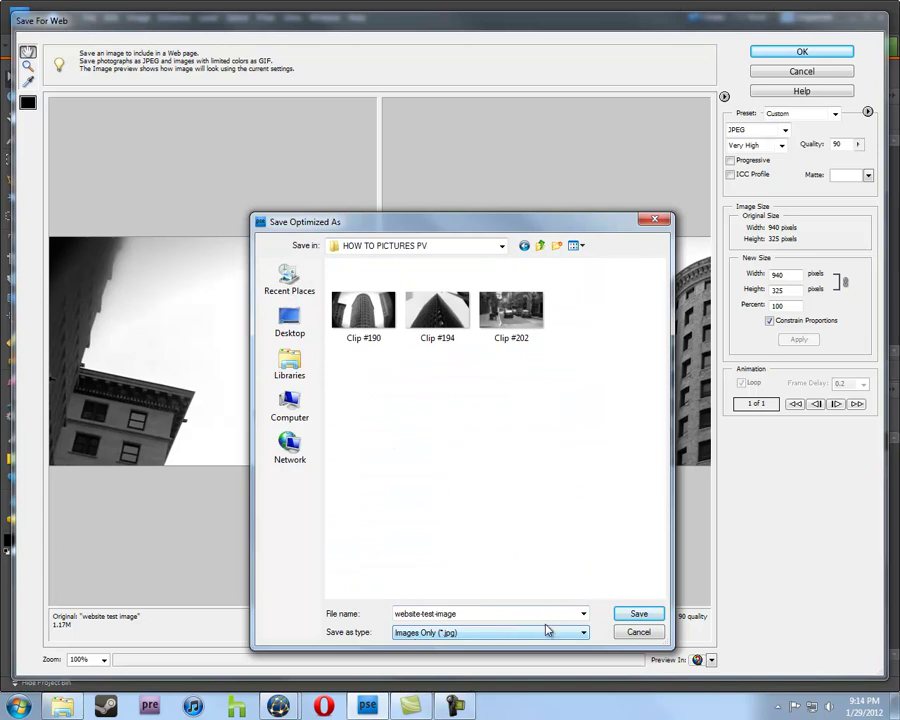
click(636, 613)
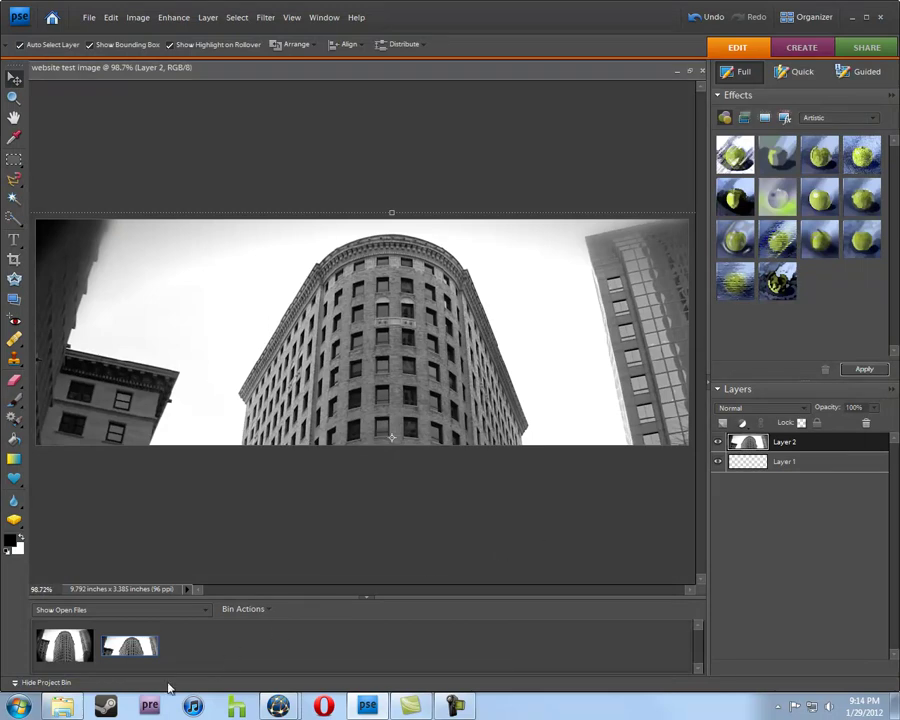
- Restore Windows Explorer and refresh the current folder listing
click(62, 706)
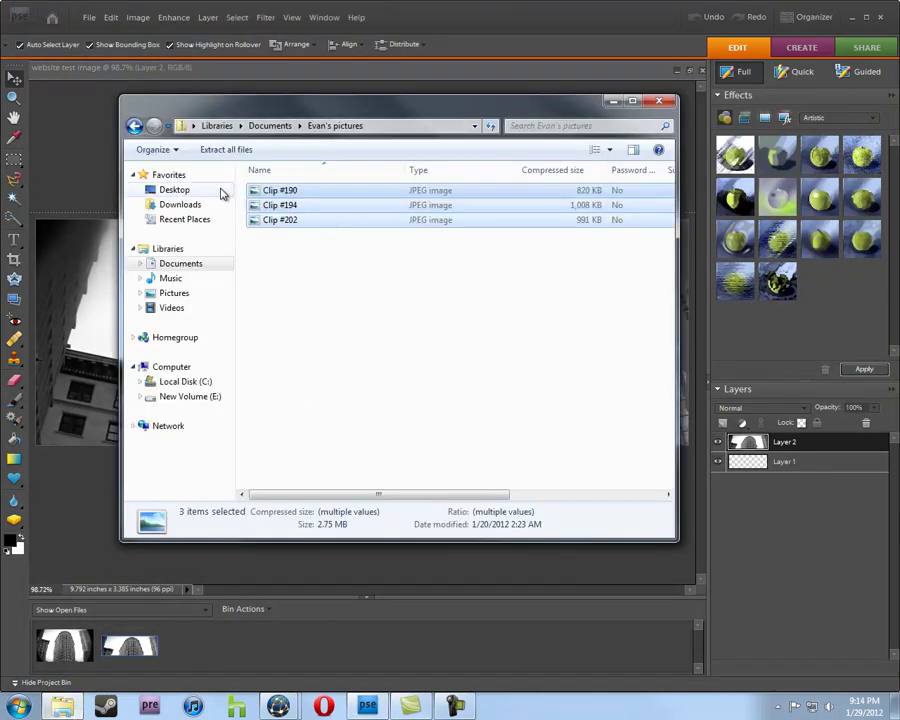
click(290, 281)
right_click(317, 292)
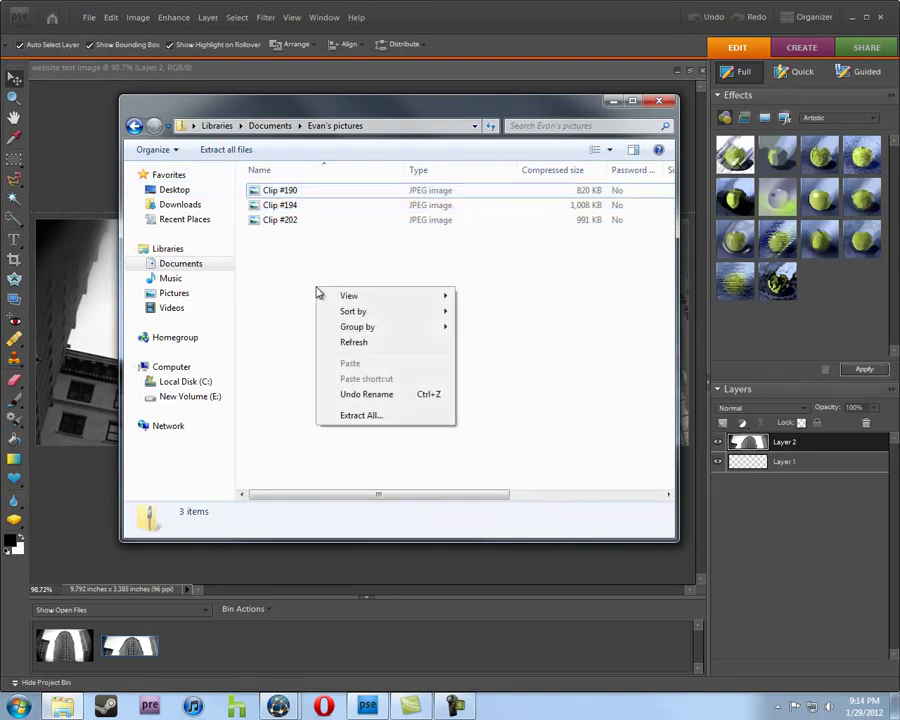
click(370, 346)
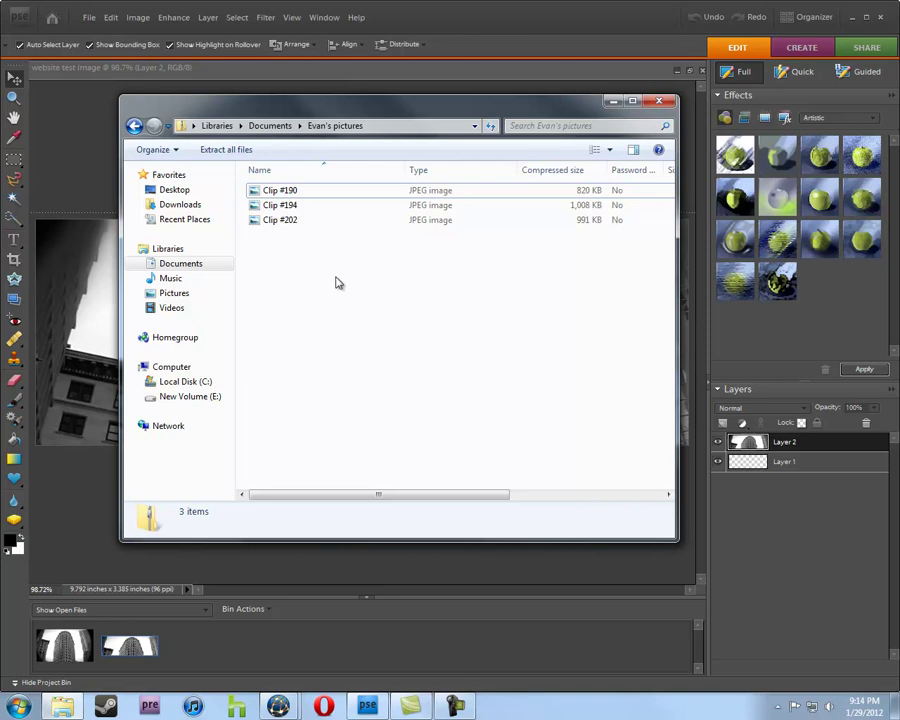
- Go from the Desktop into HOW TO PICTURES PV and select Clip #190
click(176, 192)
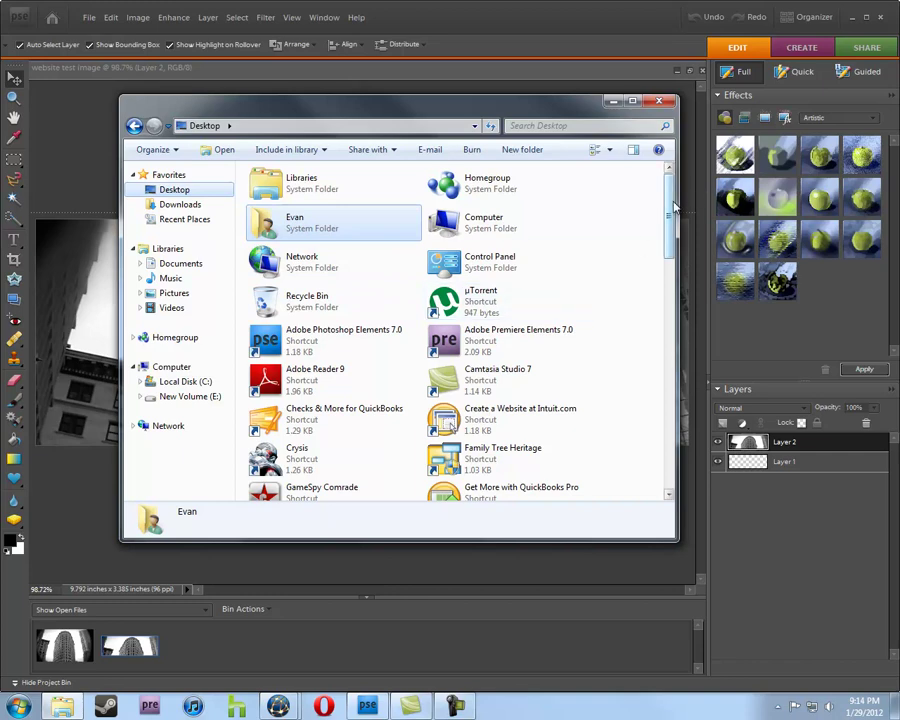
scroll(659, 248, down, 3)
scroll(658, 252, down, 9)
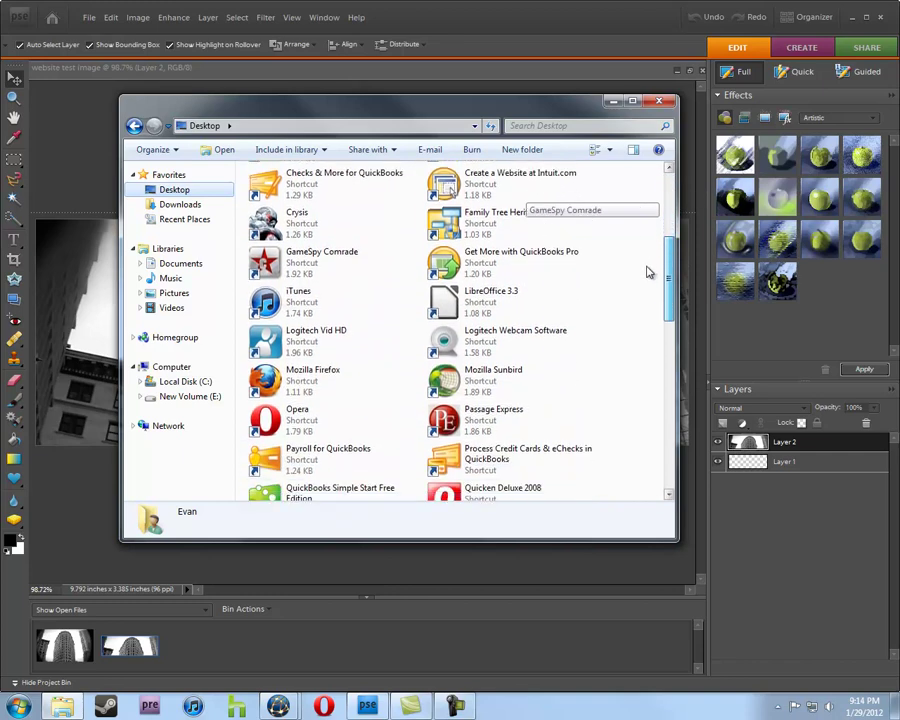
scroll(632, 341, down, 2)
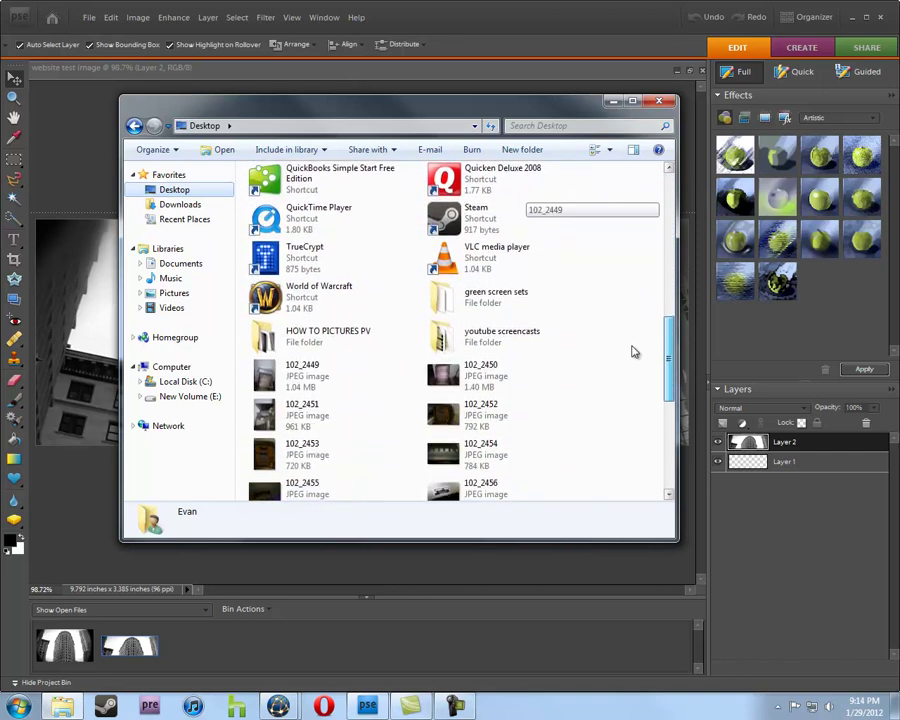
double_click(336, 332)
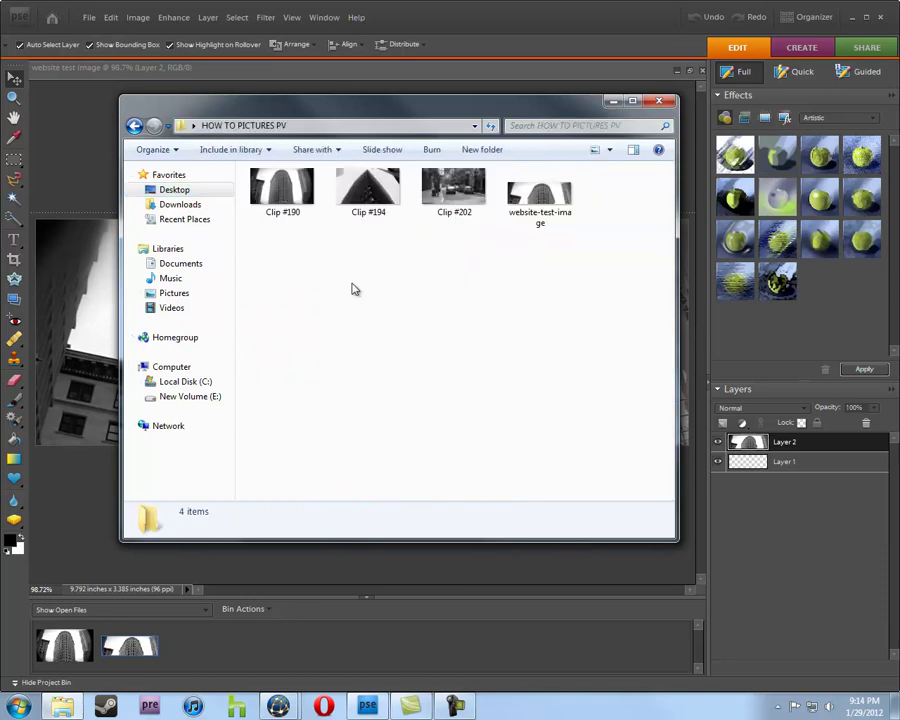
click(291, 197)
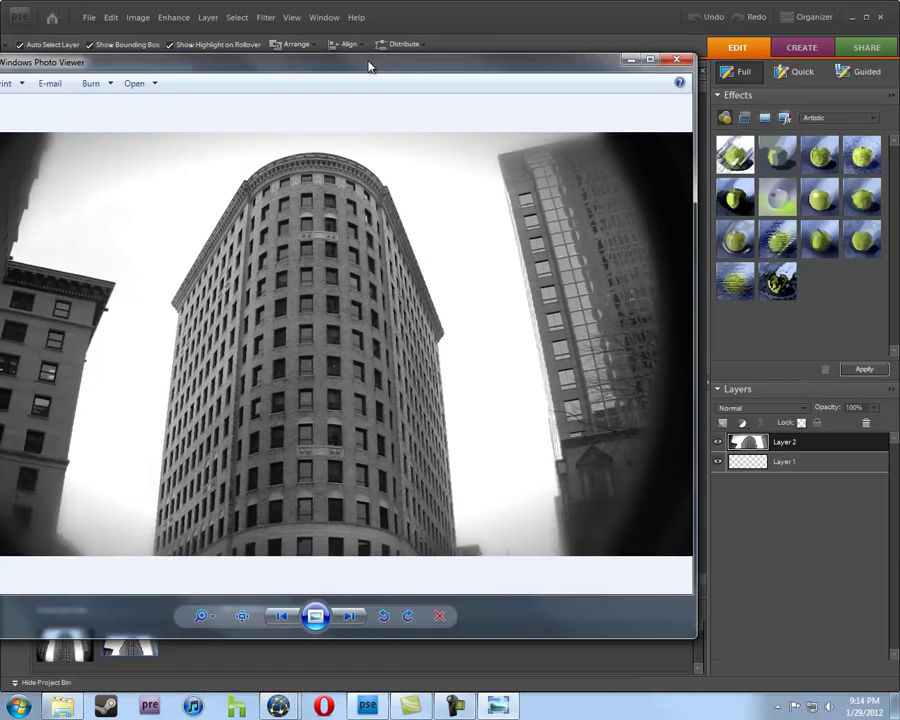
drag(368, 64, 452, 68)
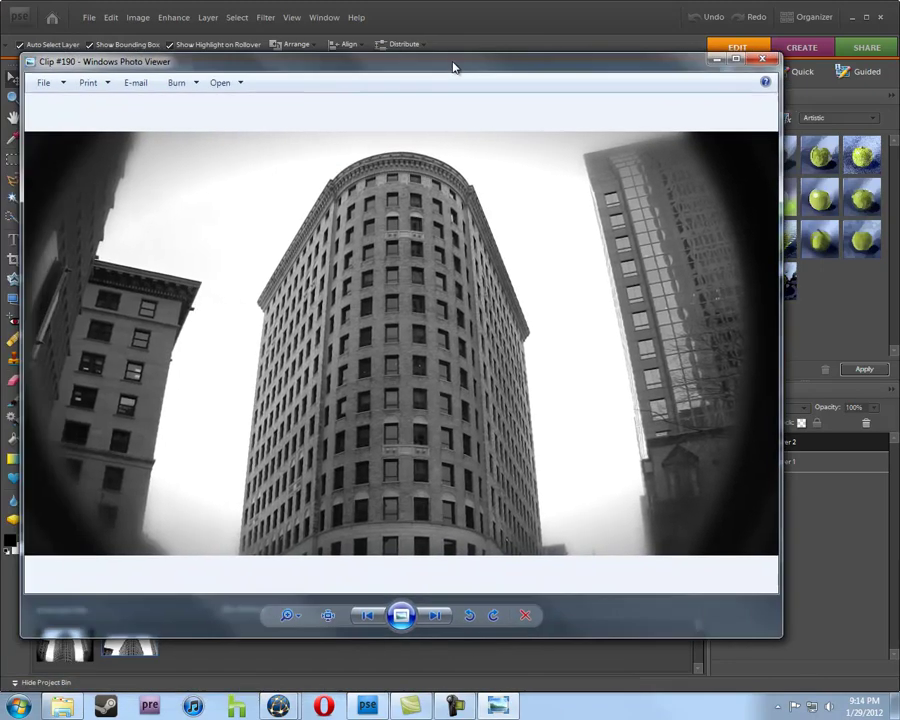
double_click(452, 68)
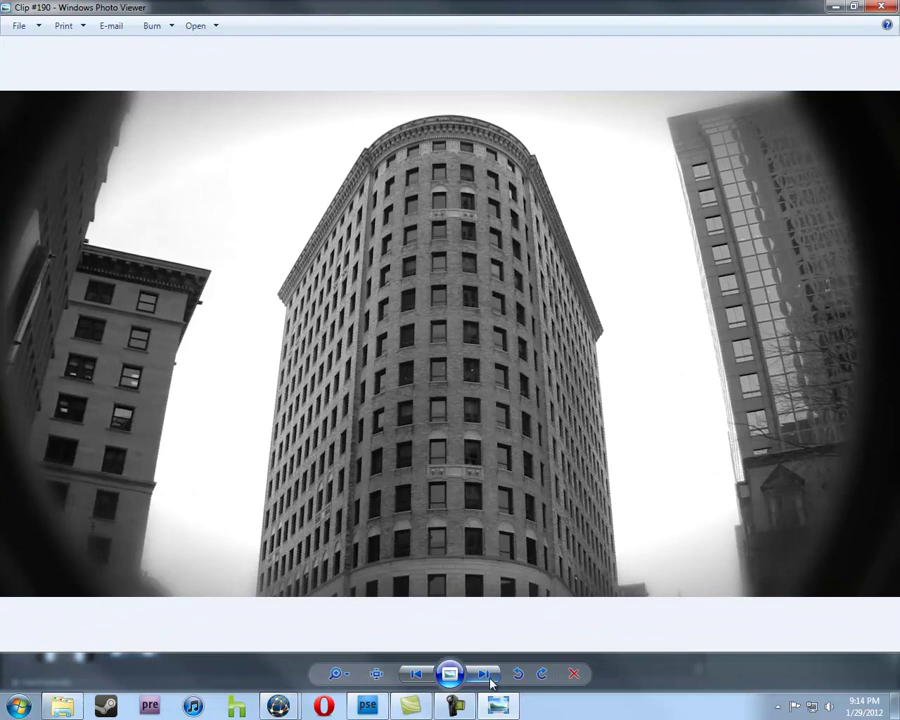
click(415, 675)
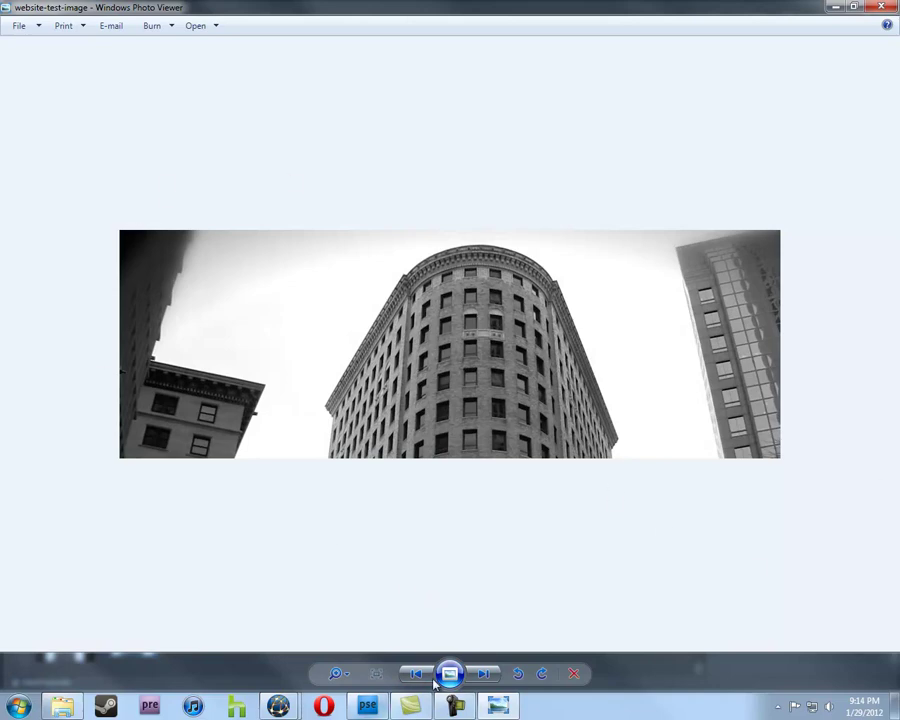
click(483, 676)
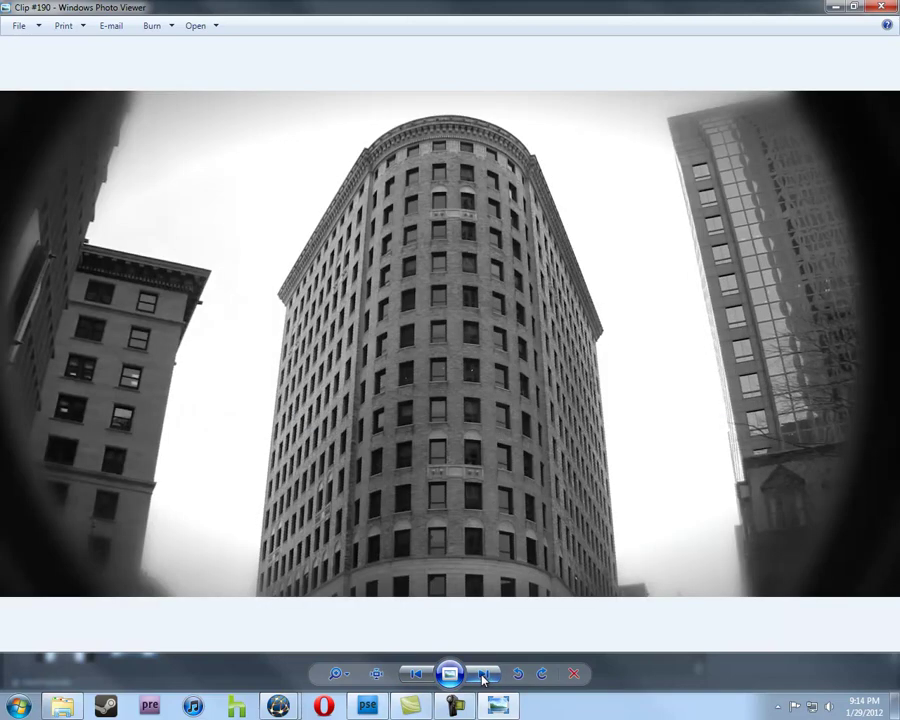
click(413, 676)
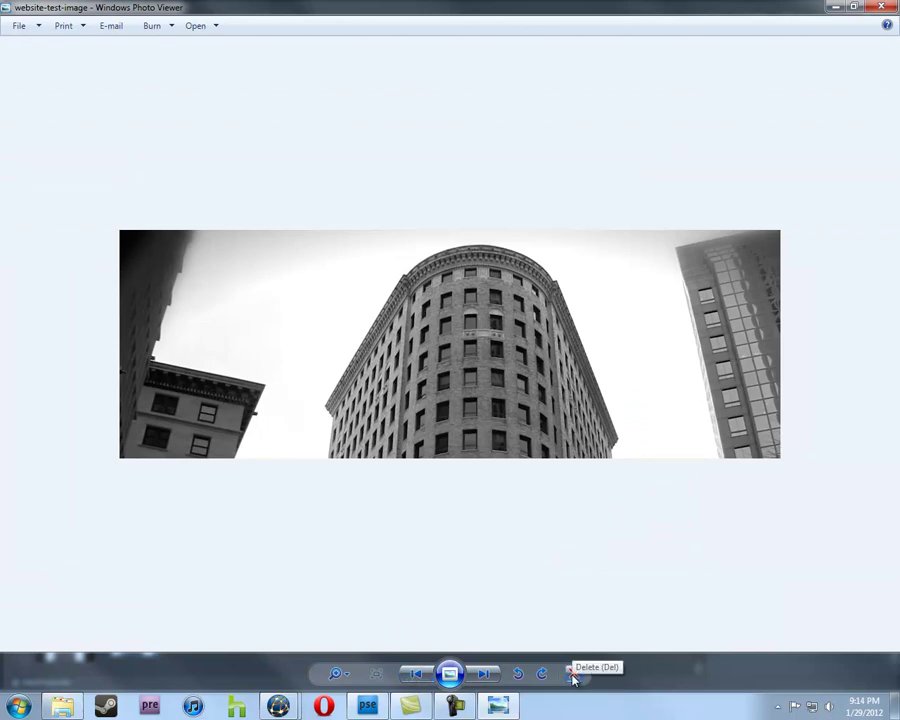
- Confirm in website-test-image's Properties Details that it is 940 × 325 pixels at 96 dpi, then close Explorer
click(831, 10)
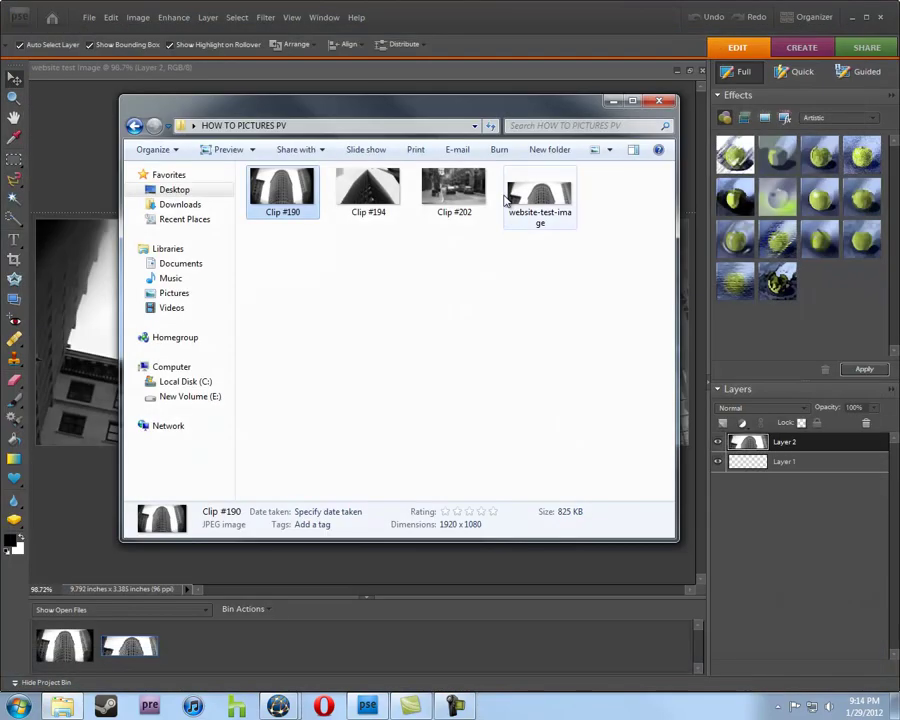
click(544, 198)
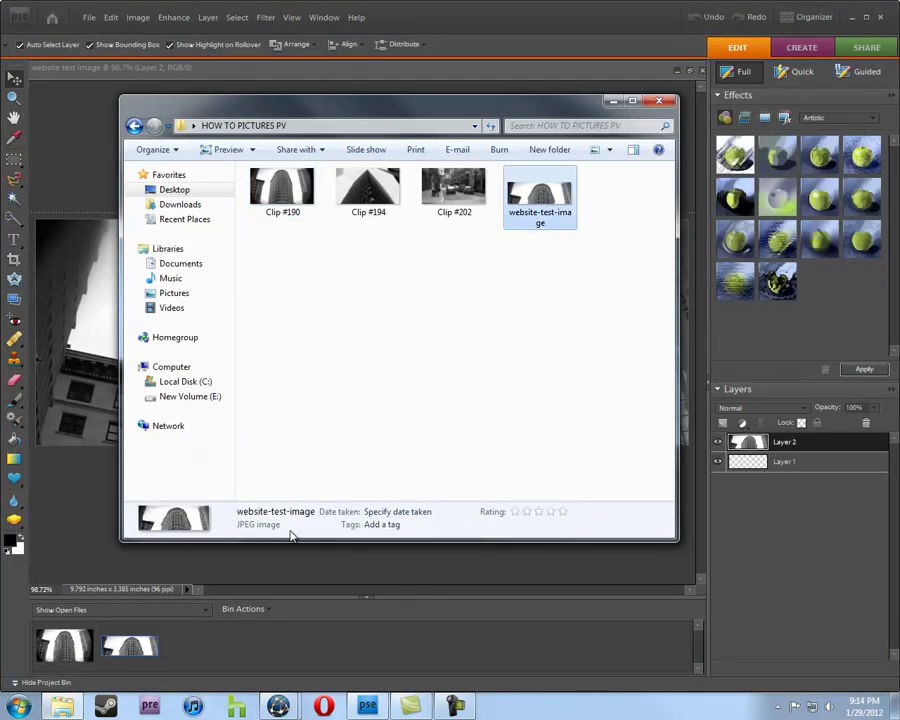
right_click(555, 203)
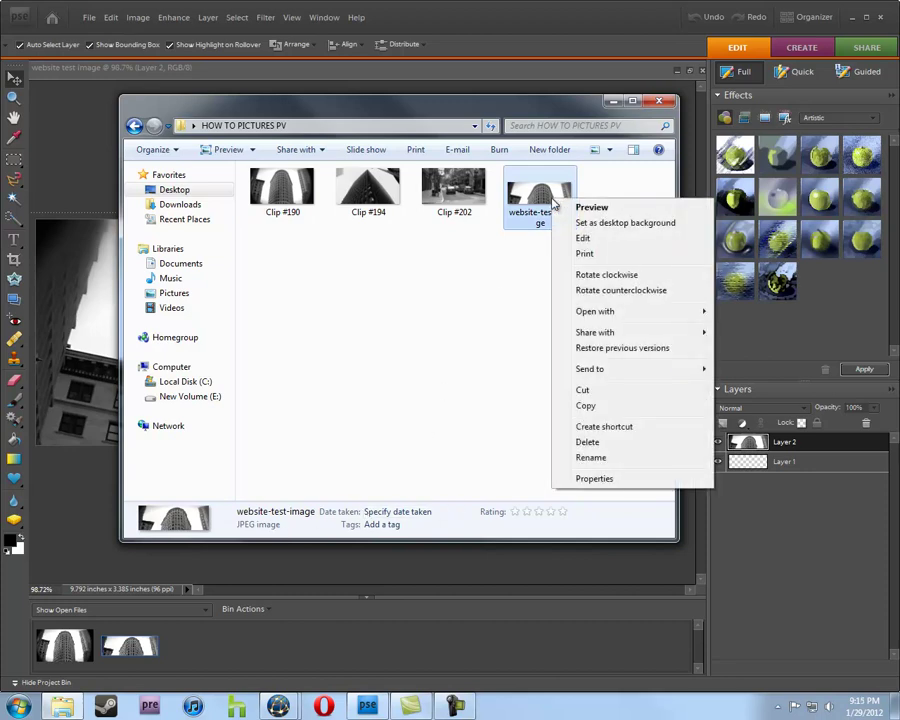
click(582, 479)
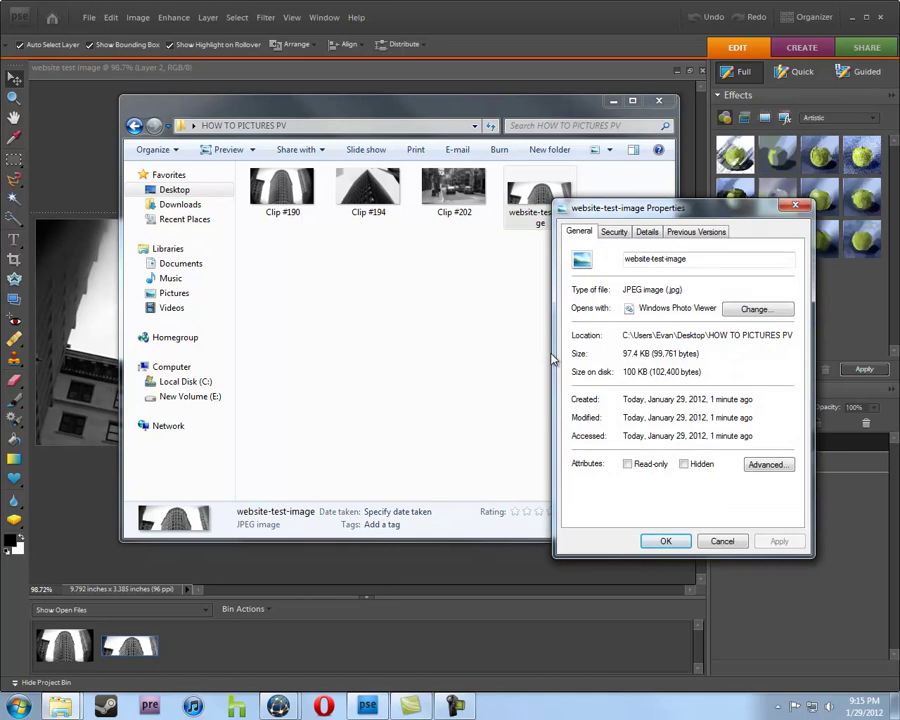
click(648, 233)
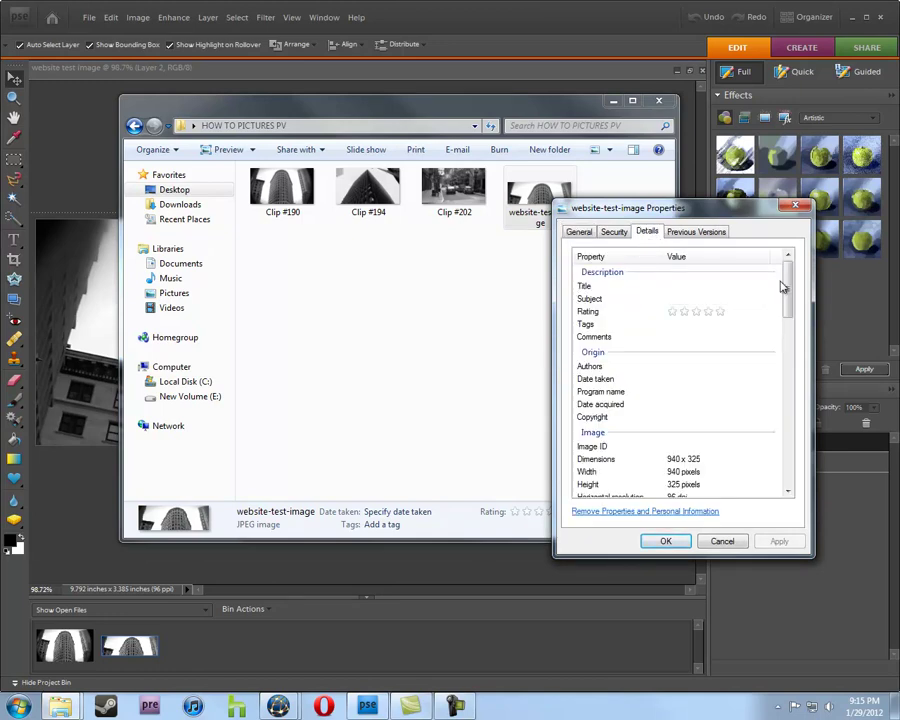
drag(783, 285, 787, 315)
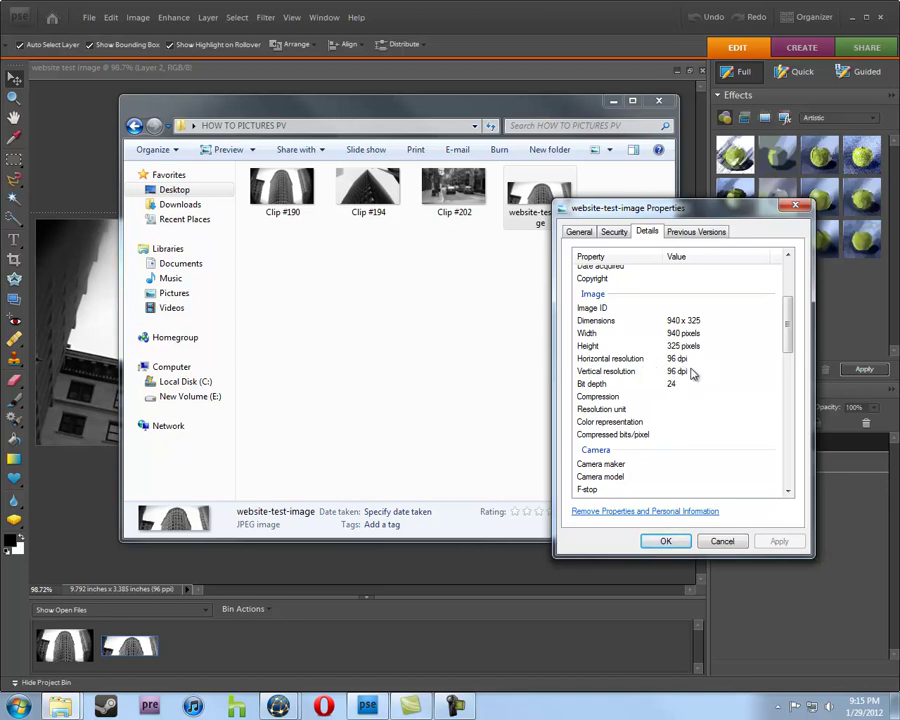
click(668, 541)
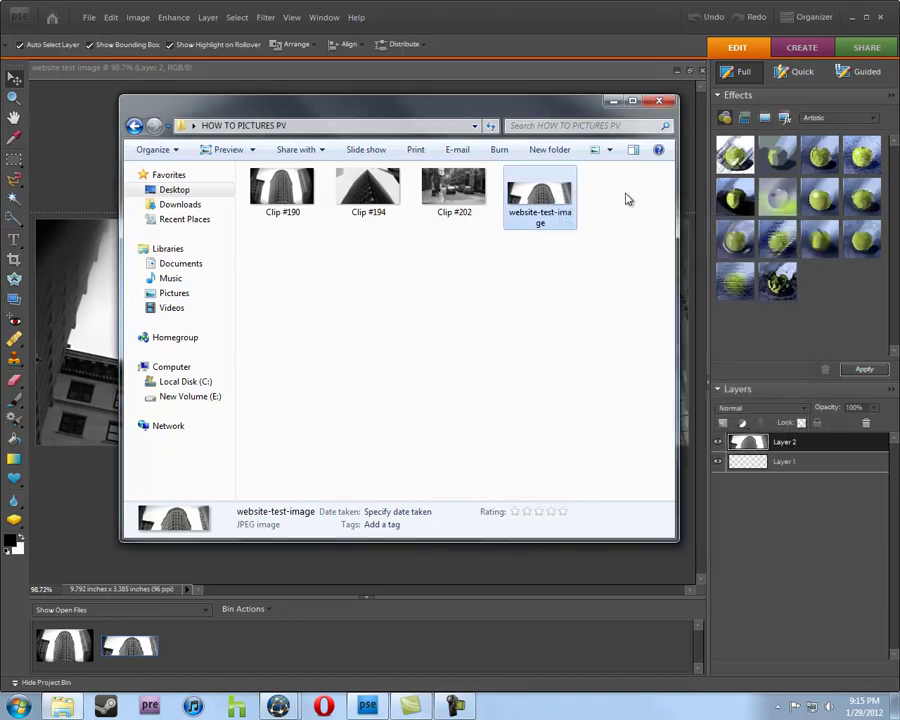
click(660, 102)
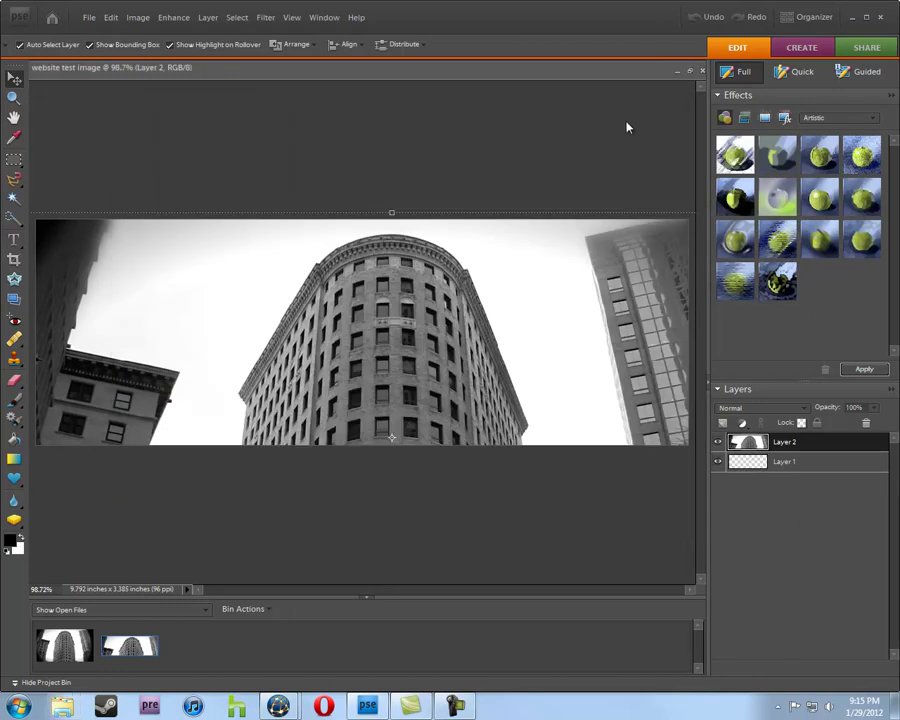